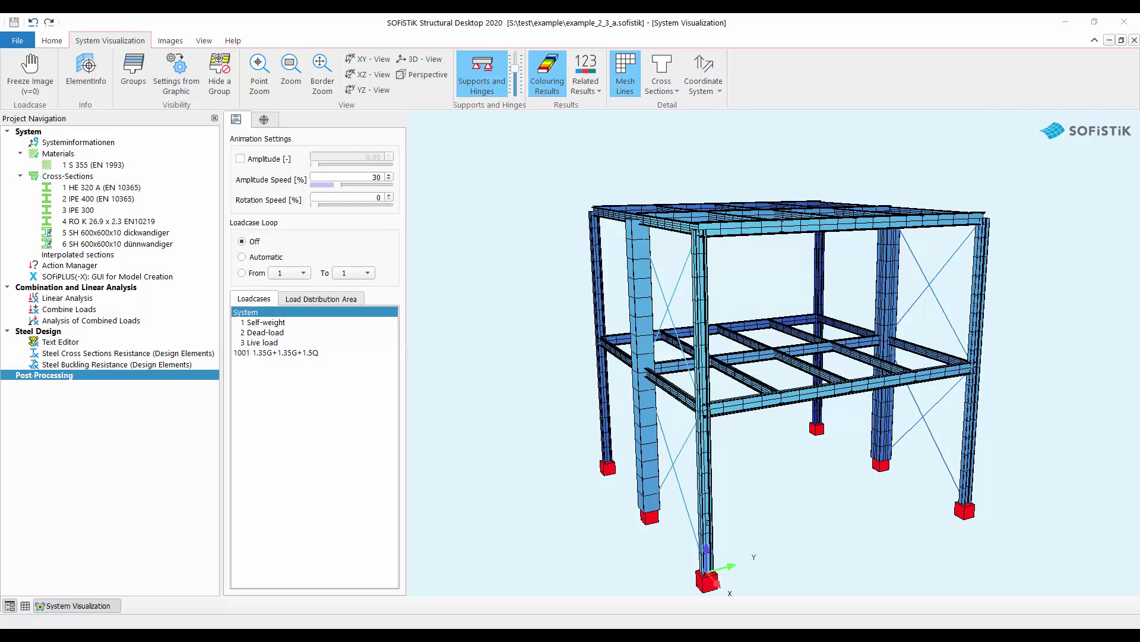
# - Insert an Interactive Lists and Graphics task under Post-Processing and open it
pyautogui.rightClick(99, 371)
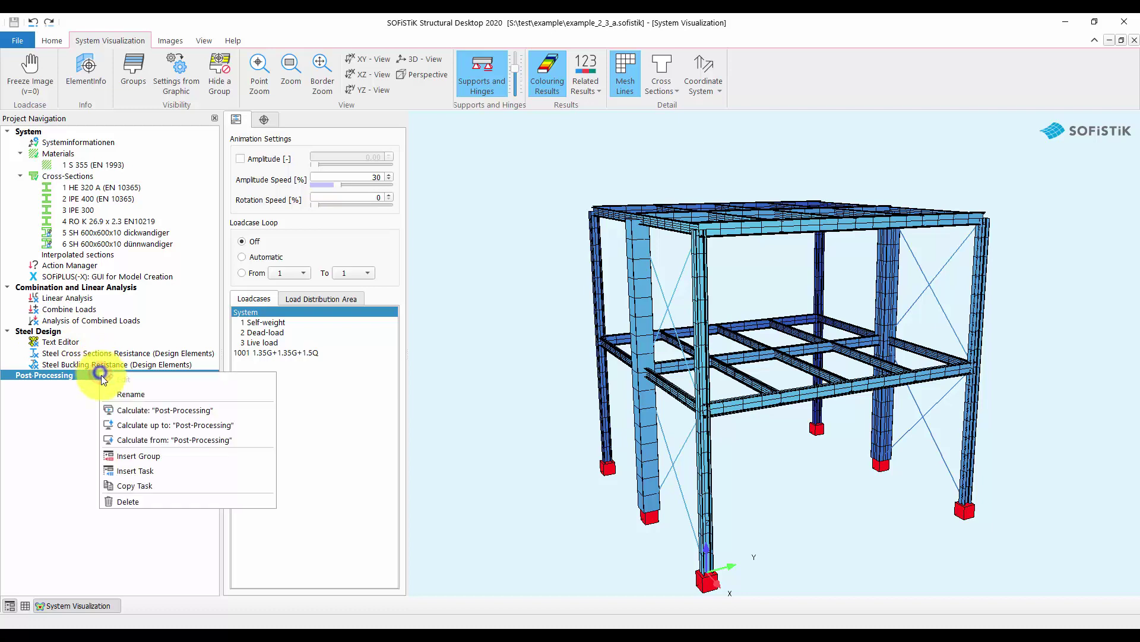
pyautogui.click(136, 475)
pyautogui.scroll(-1, 402, 369)
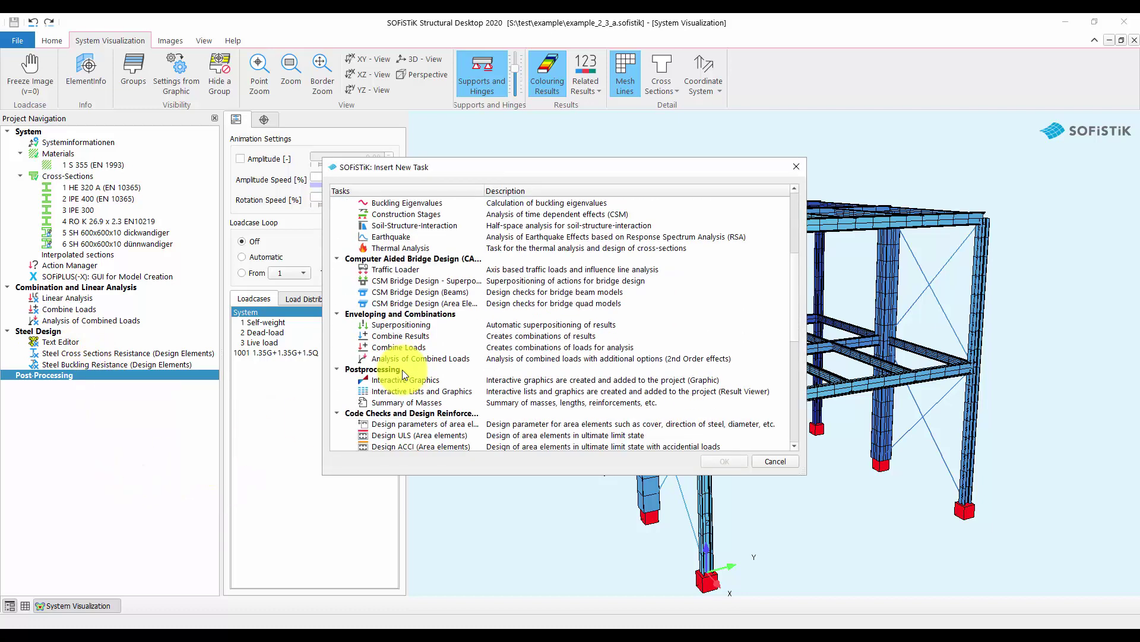
pyautogui.doubleClick(401, 387)
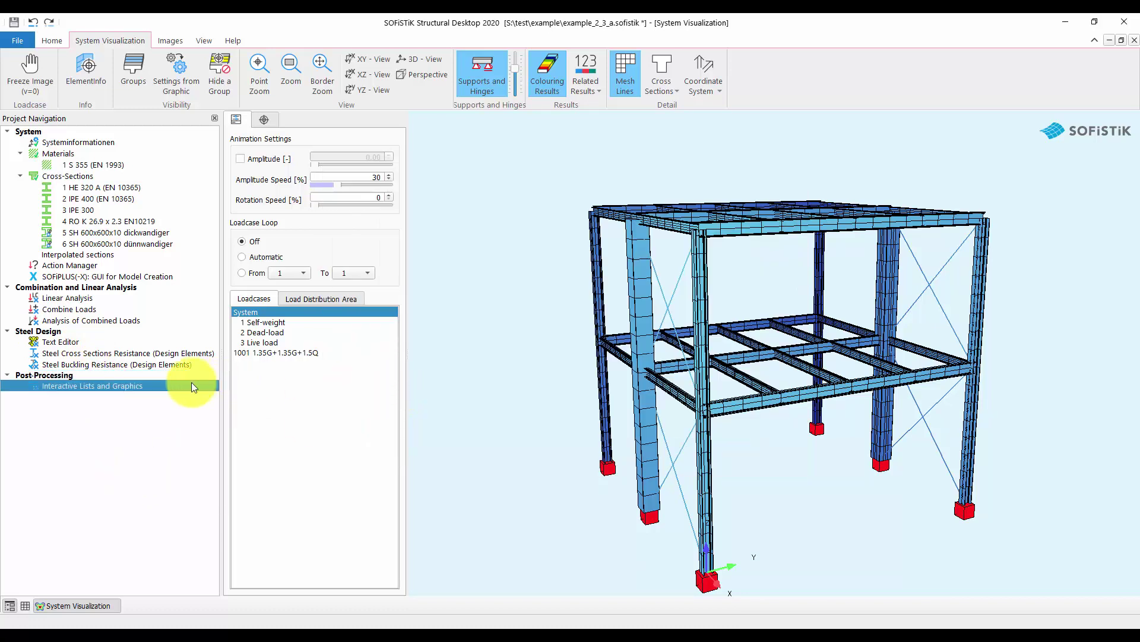
pyautogui.doubleClick(158, 385)
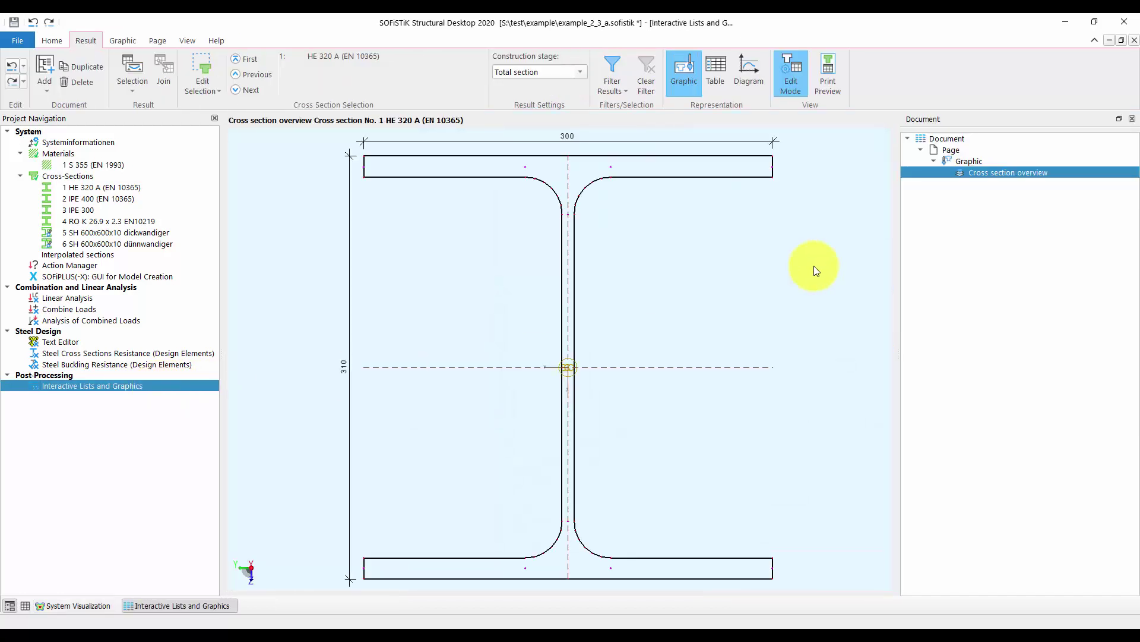
# - Replace the page's default cross section overview graphic with a new table
pyautogui.press('Delete')
pyautogui.press('Delete')
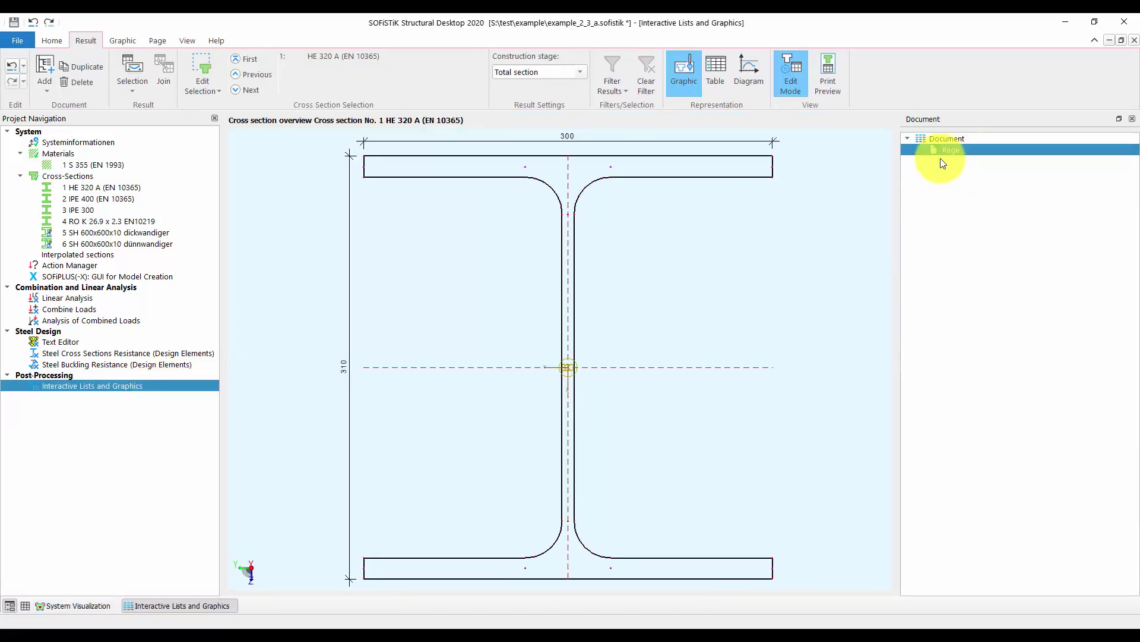
pyautogui.click(55, 93)
pyautogui.click(71, 159)
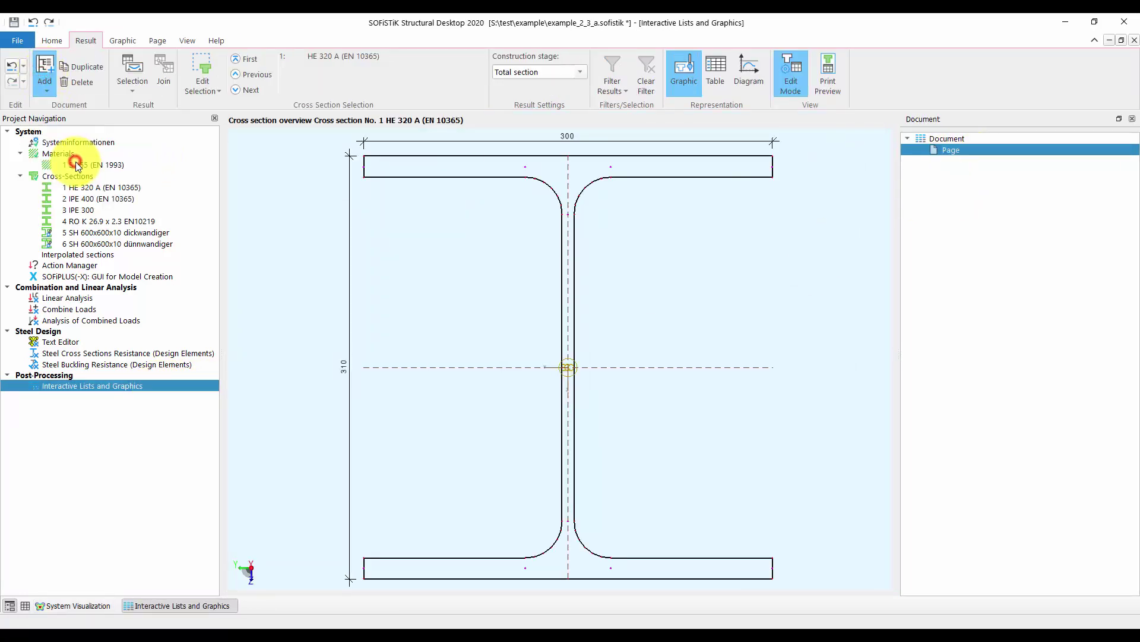
# - Fill the table with the system values for nodes: Node numbers, Fixed nodes, X-coordinate, Y-coordinate and Z-coordinate
pyautogui.click(423, 195)
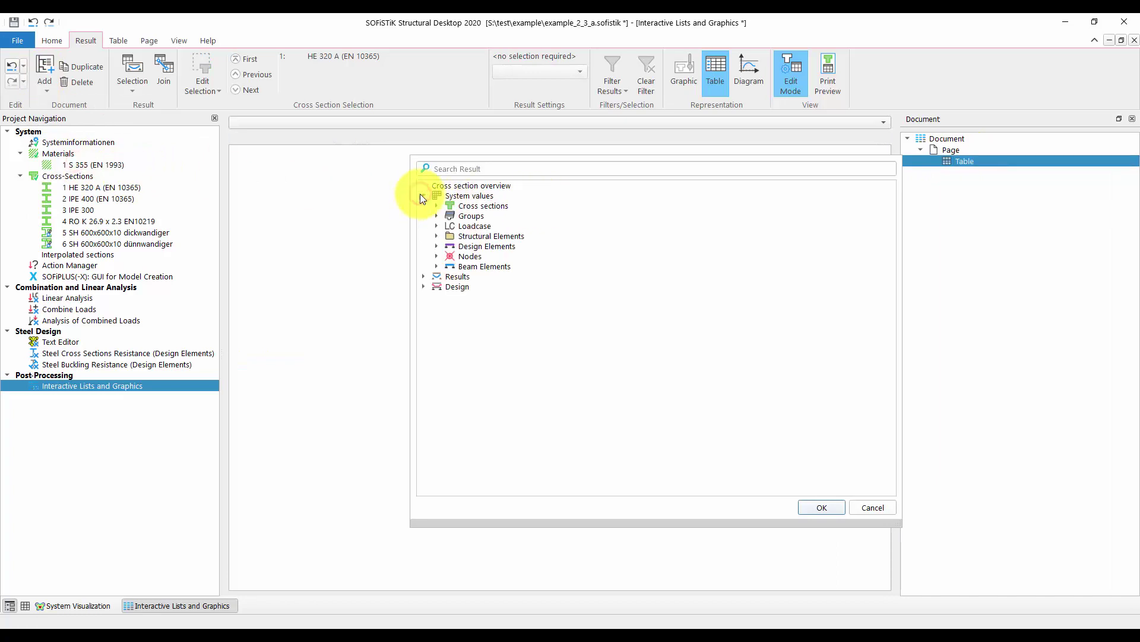
pyautogui.click(436, 255)
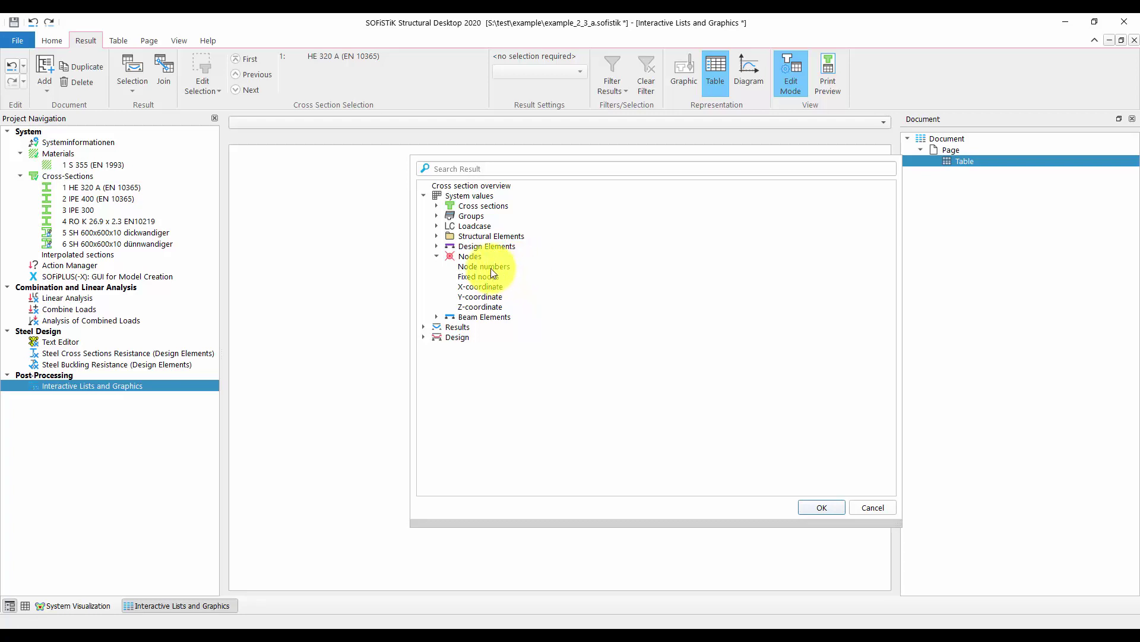
pyautogui.moveTo(490, 267); pyautogui.dragTo(497, 307)
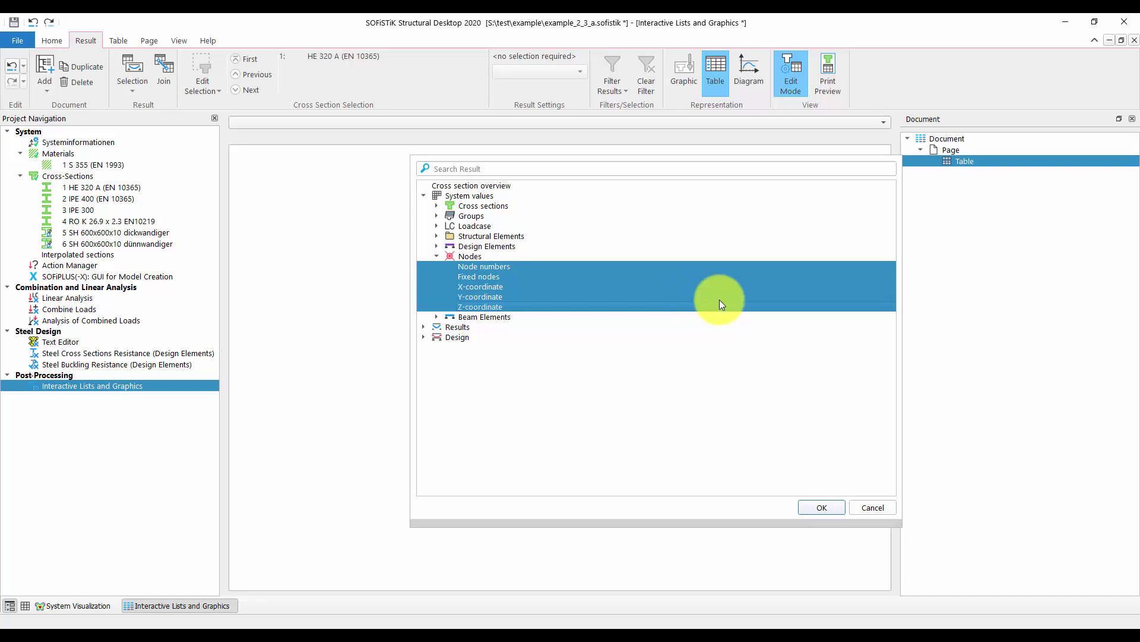
pyautogui.click(804, 505)
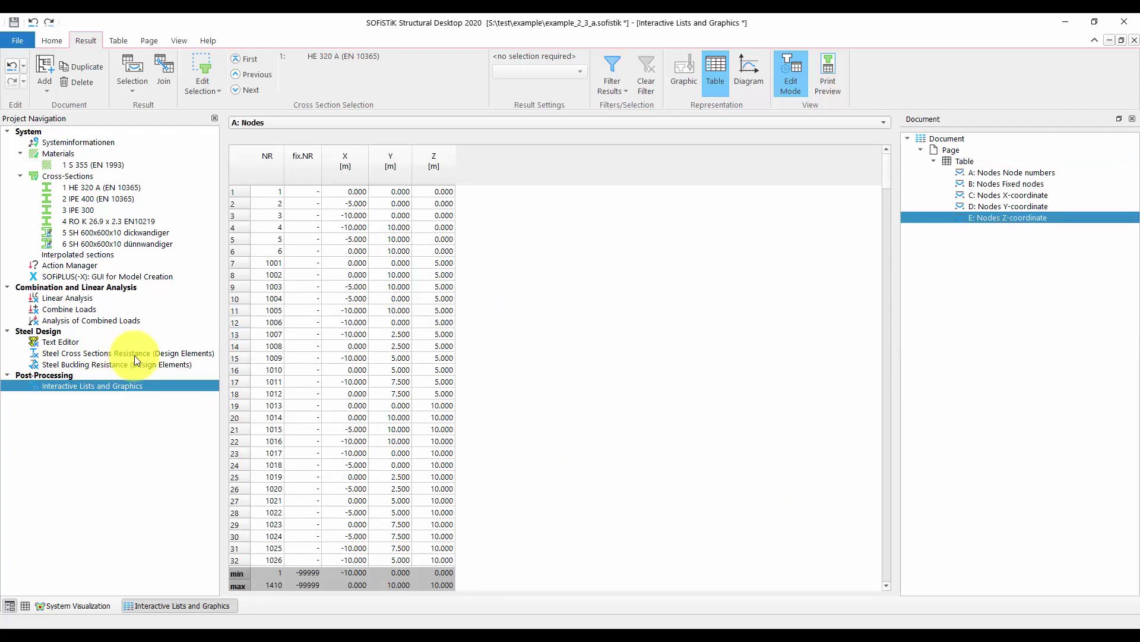
# - Check the nodes table in the print preview and return to edit mode
pyautogui.click(828, 85)
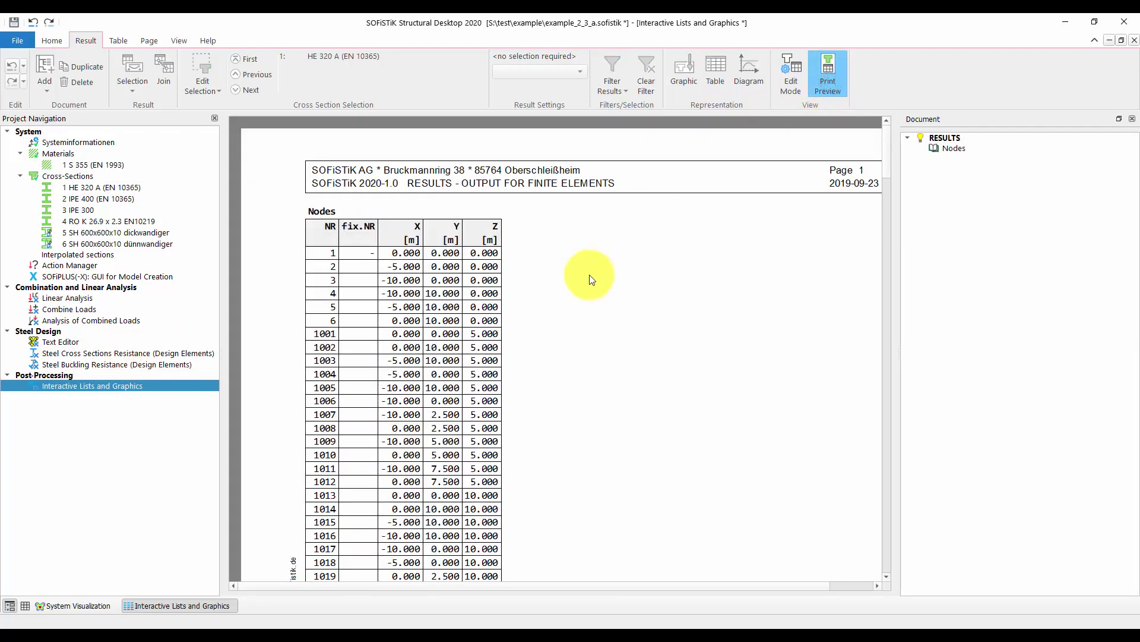
pyautogui.click(790, 73)
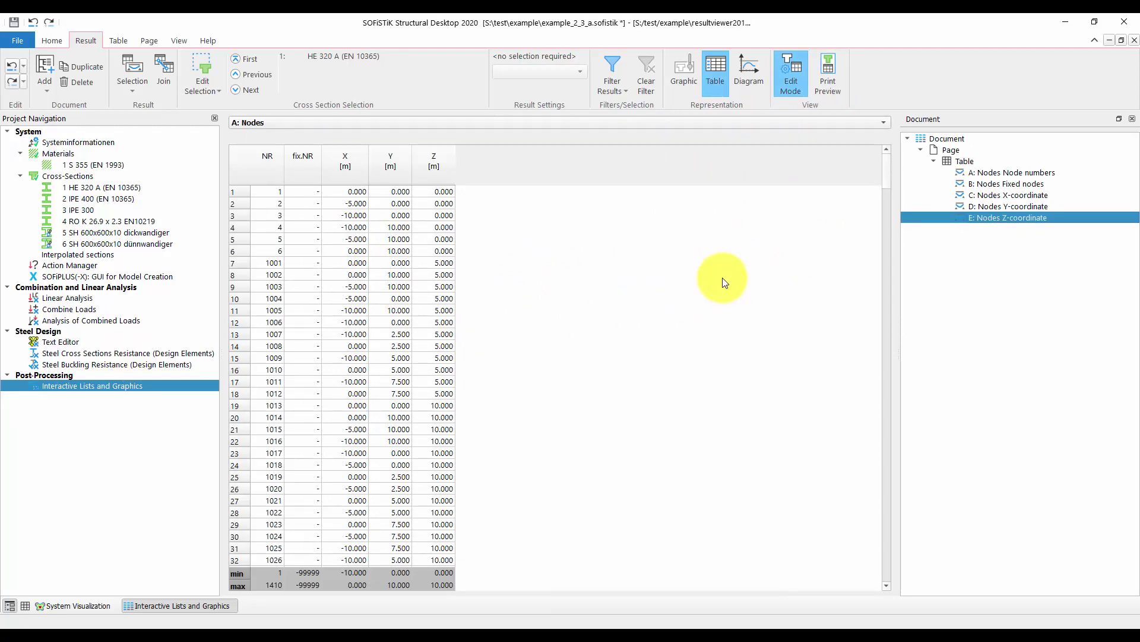
# - Switch the nodes table's output to XLSX and set the export file name to nodes, keeping the worksheet XLSX-Export
pyautogui.click(118, 41)
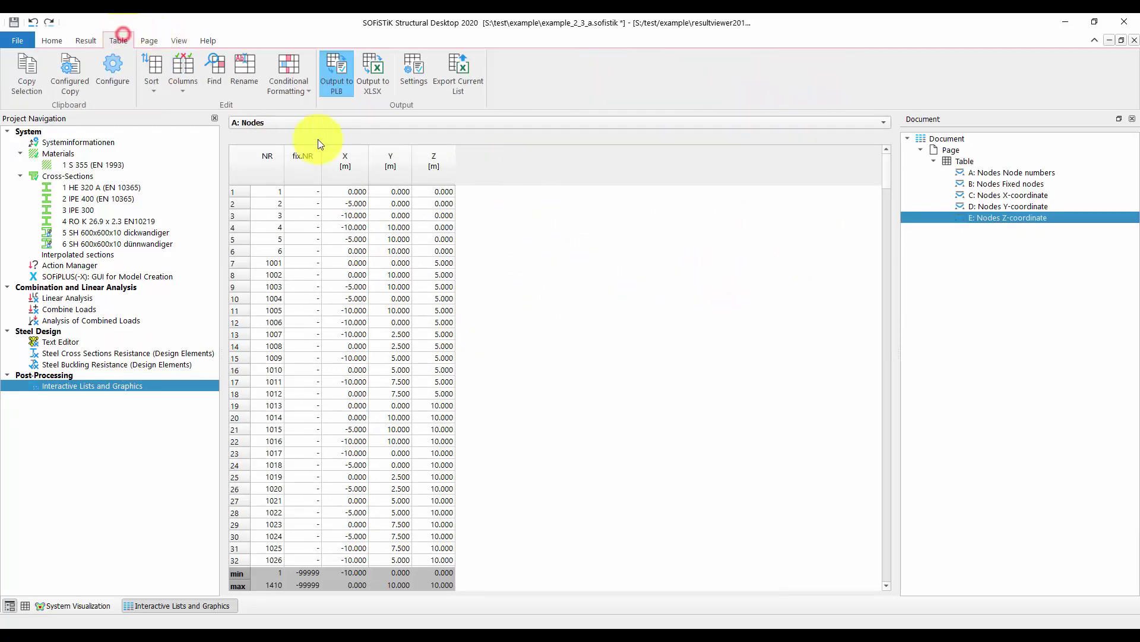
pyautogui.click(381, 86)
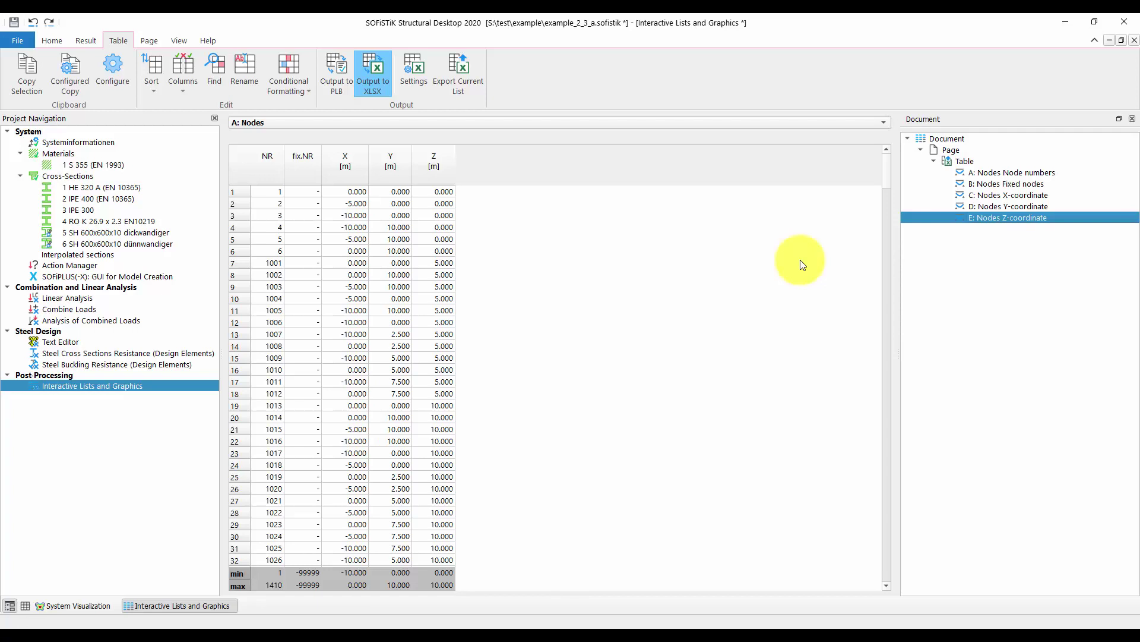
pyautogui.click(423, 72)
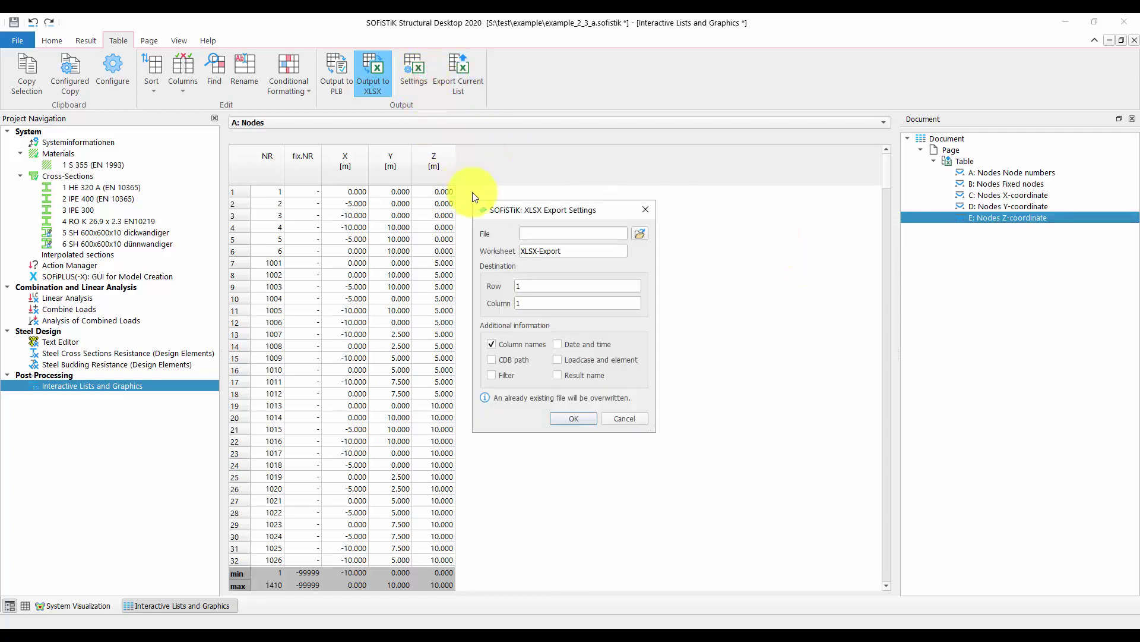
pyautogui.click(549, 229)
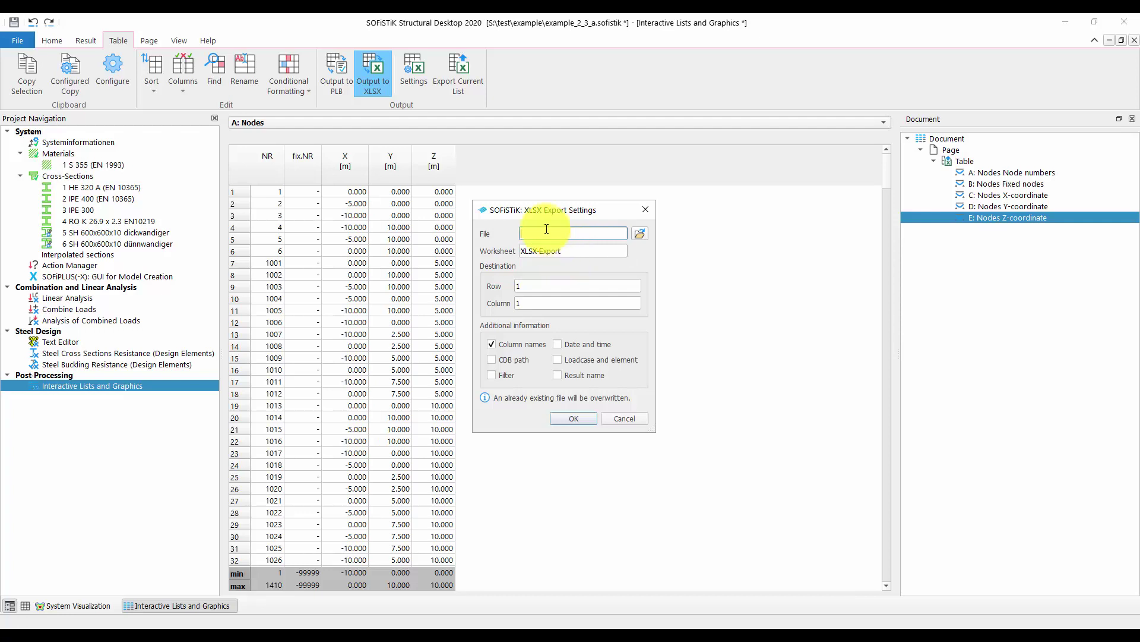
pyautogui.write('nodes')
pyautogui.click(573, 418)
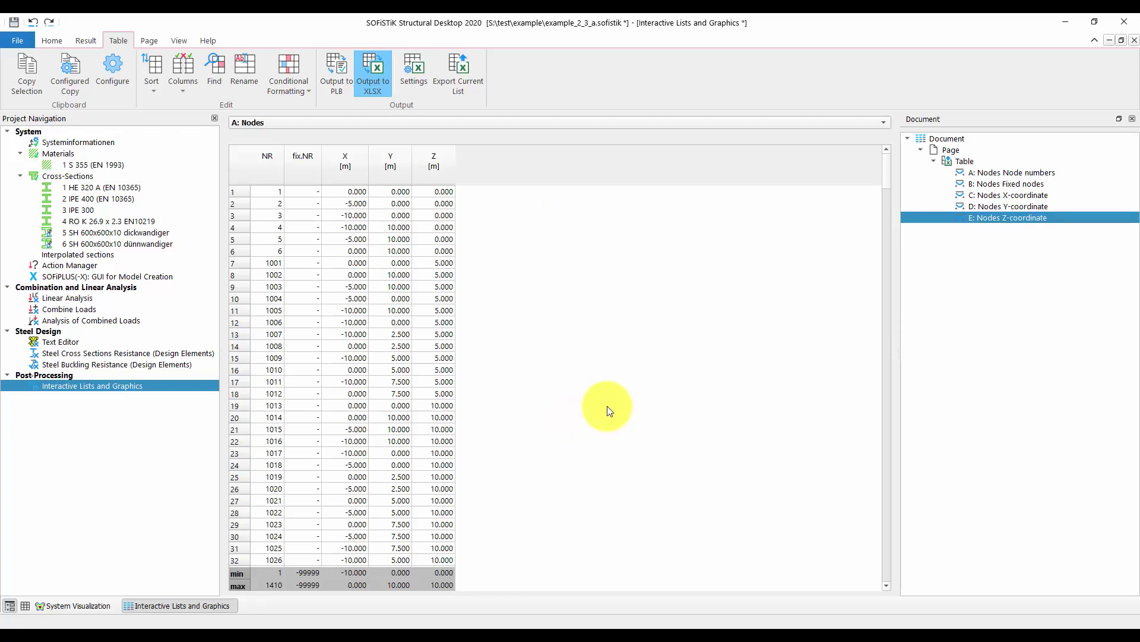
# - Calculate the Interactive Lists and Graphics task to export the nodes table
pyautogui.rightClick(120, 388)
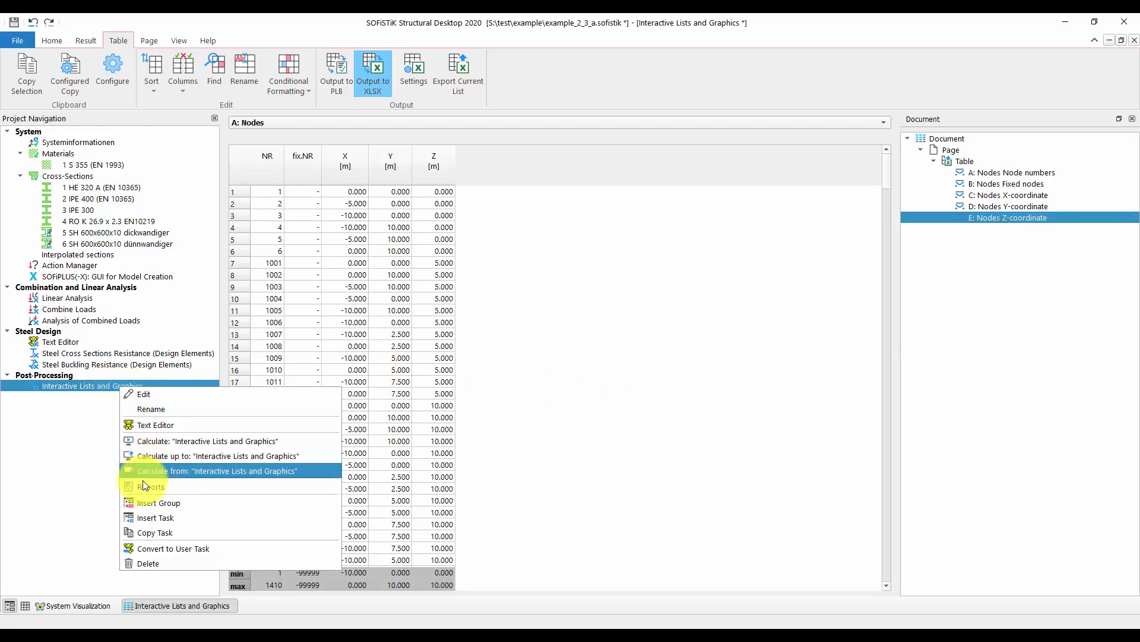
pyautogui.click(147, 442)
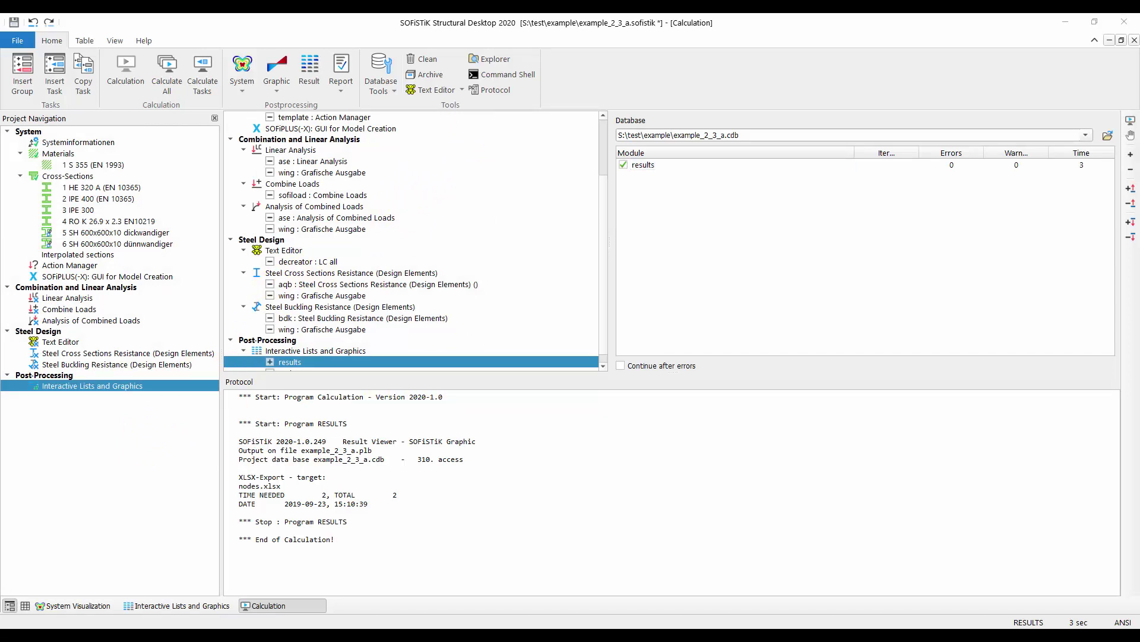
# - Delete nodes.xlsx from the example project folder and move the folder window out of the way
pyautogui.click(244, 306)
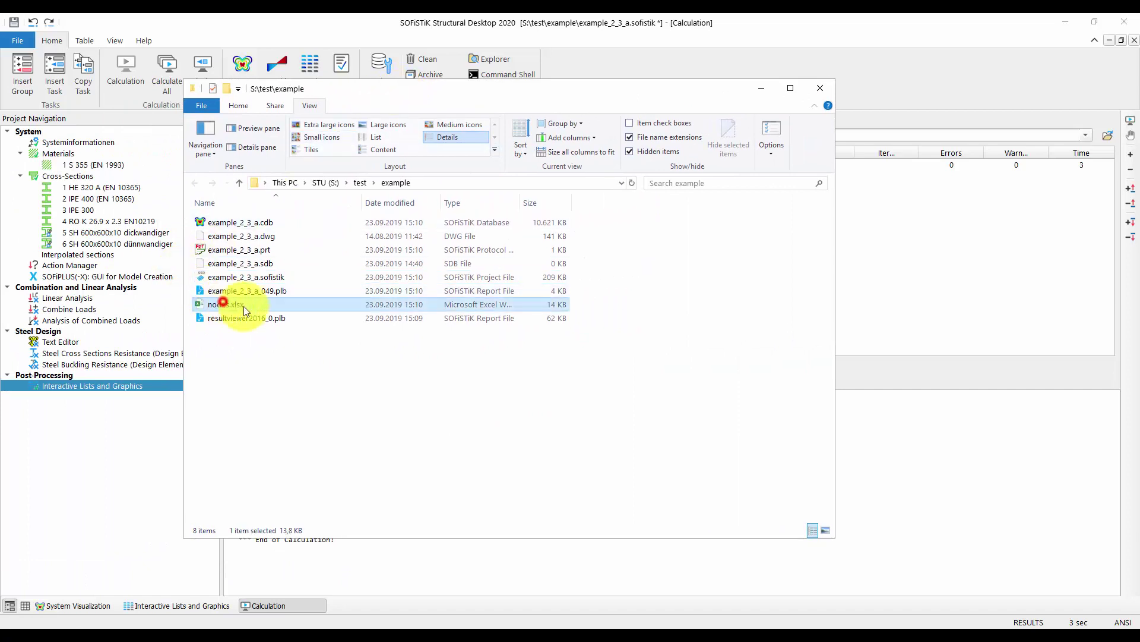
pyautogui.press('Delete')
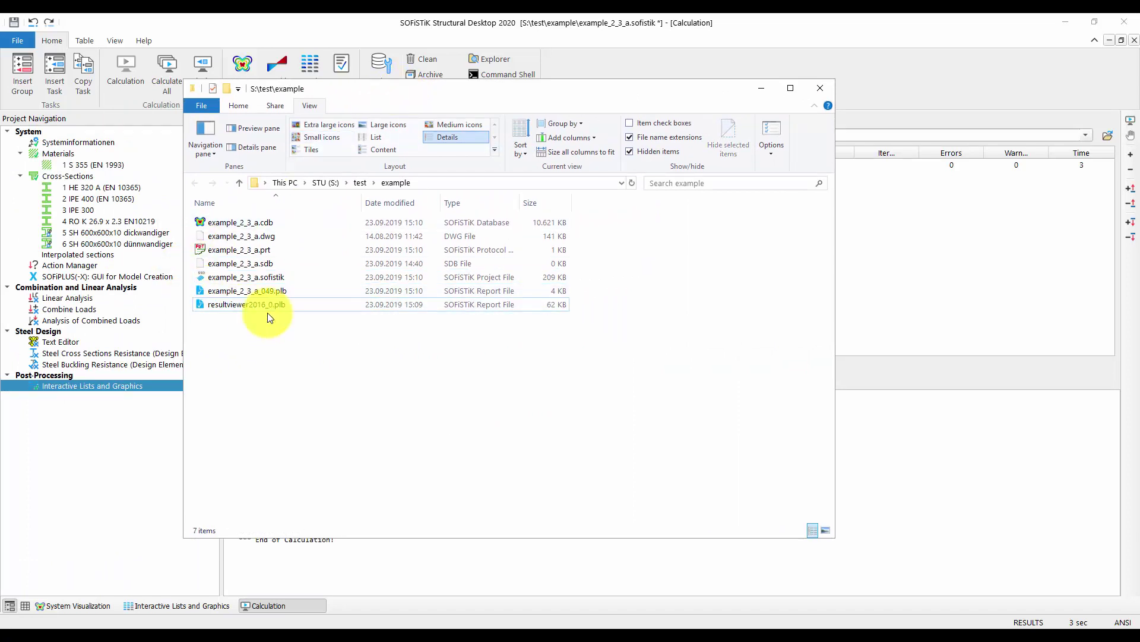
pyautogui.moveTo(496, 91); pyautogui.dragTo(0, 148)
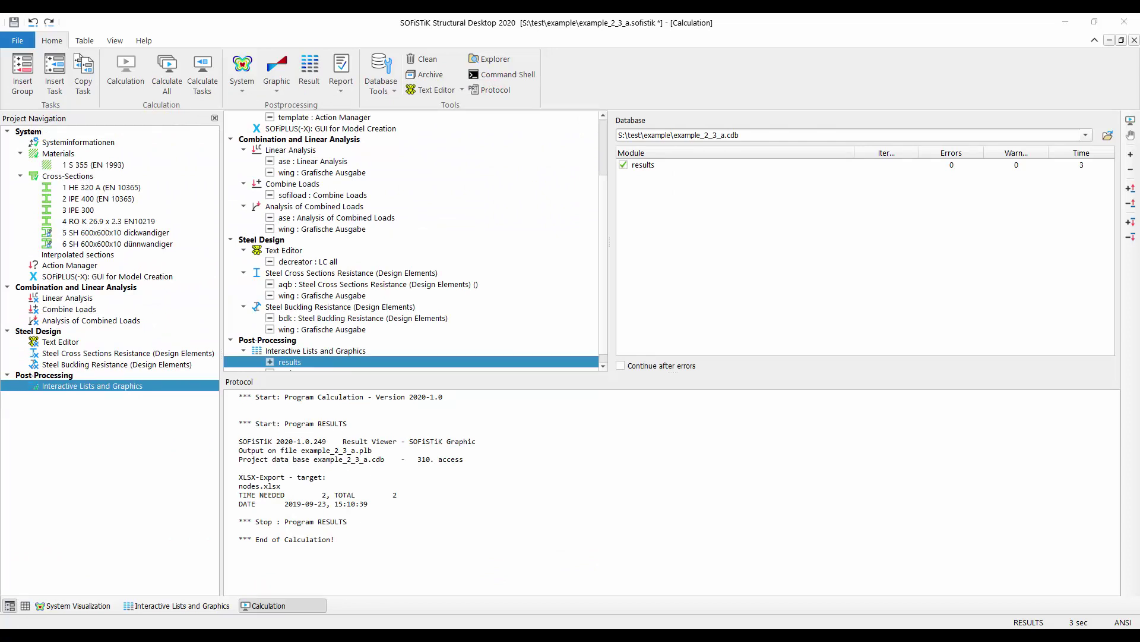
# - Reopen the Interactive Lists and Graphics task and export the current nodes list directly to the XLSX file
pyautogui.click(103, 387)
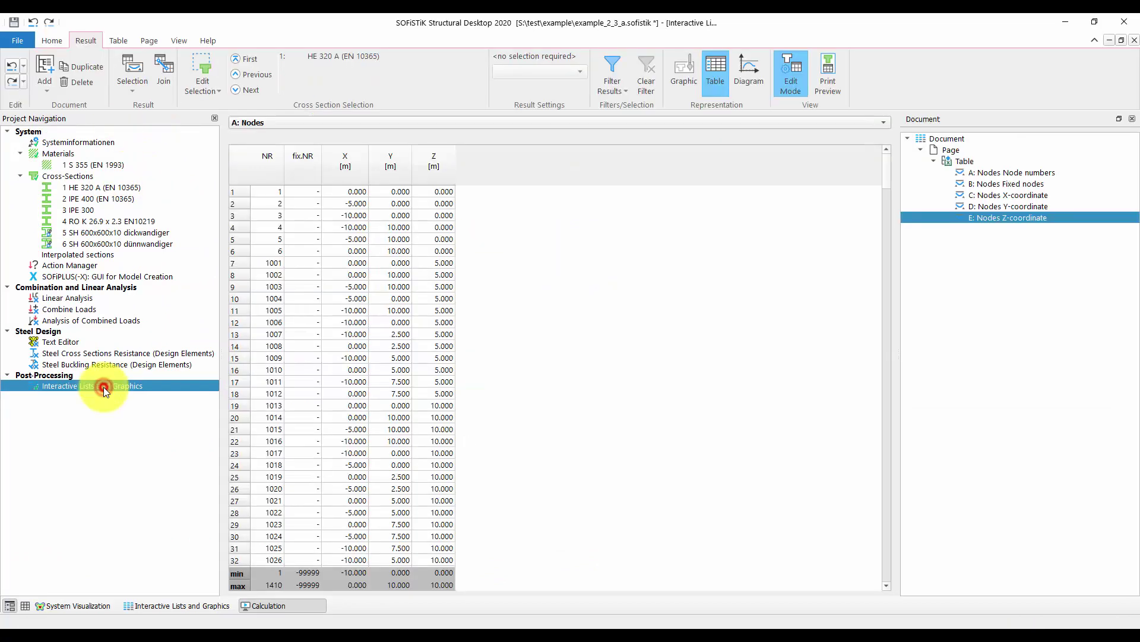
pyautogui.click(118, 40)
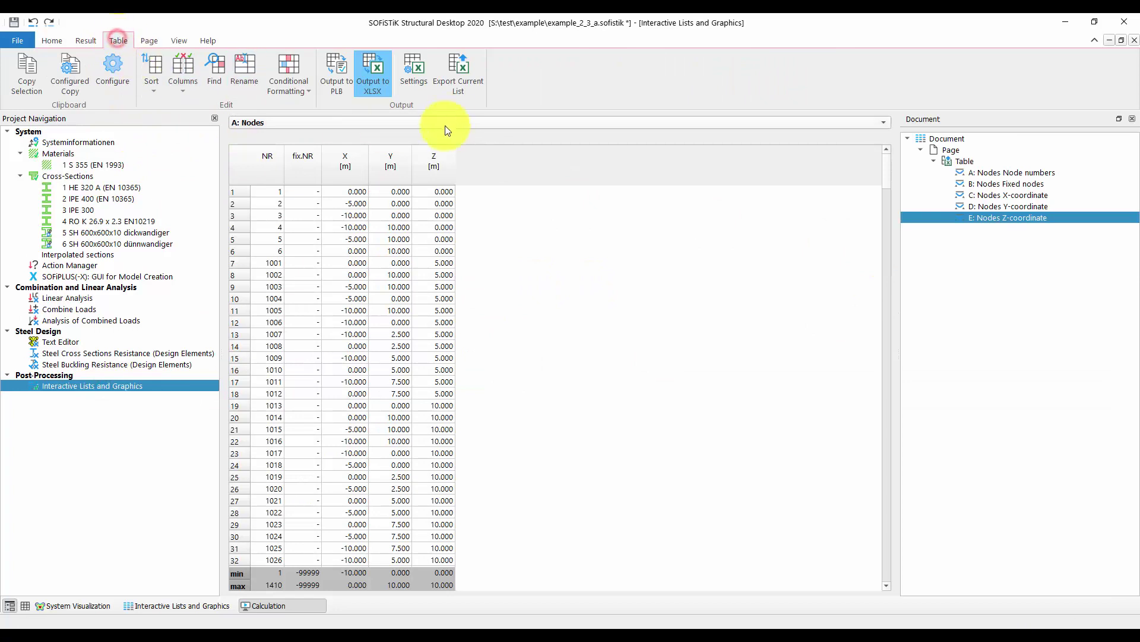
pyautogui.click(453, 85)
pyautogui.click(560, 416)
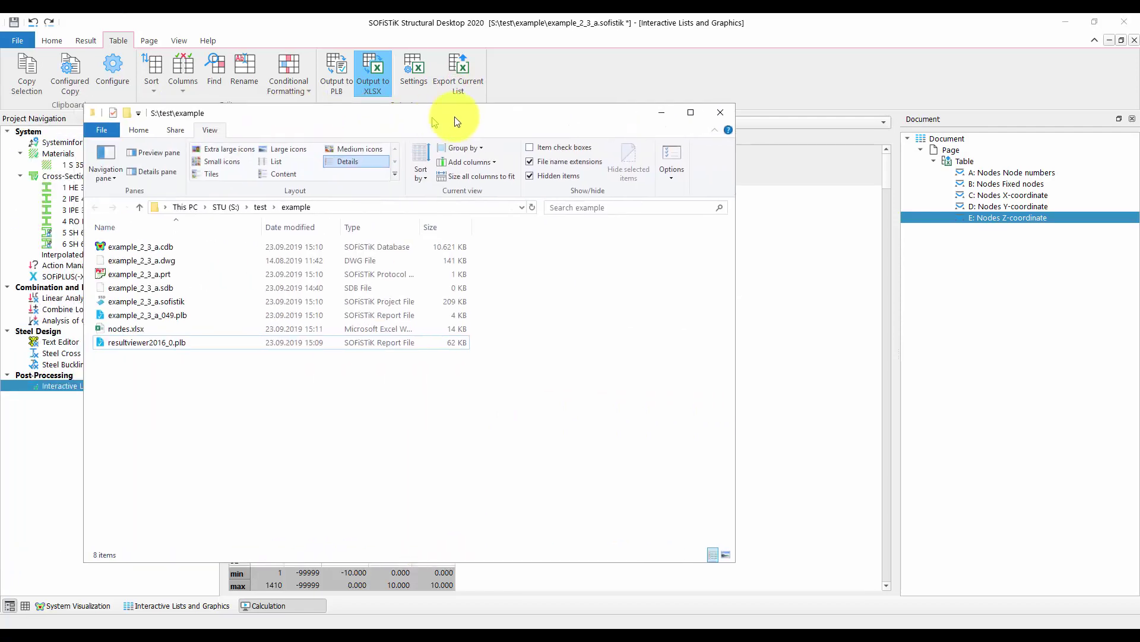
# - Open nodes.xlsx from the example folder in Excel, check the exported nodes, and return to SOFiSTiK with the file still open
pyautogui.click(196, 325)
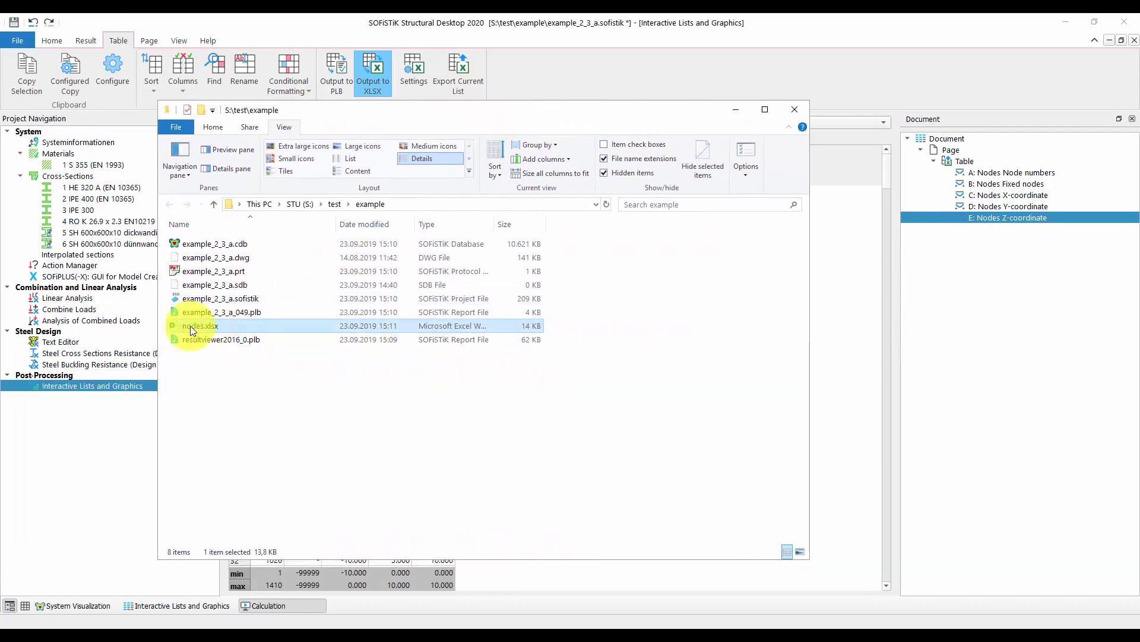
pyautogui.doubleClick(190, 326)
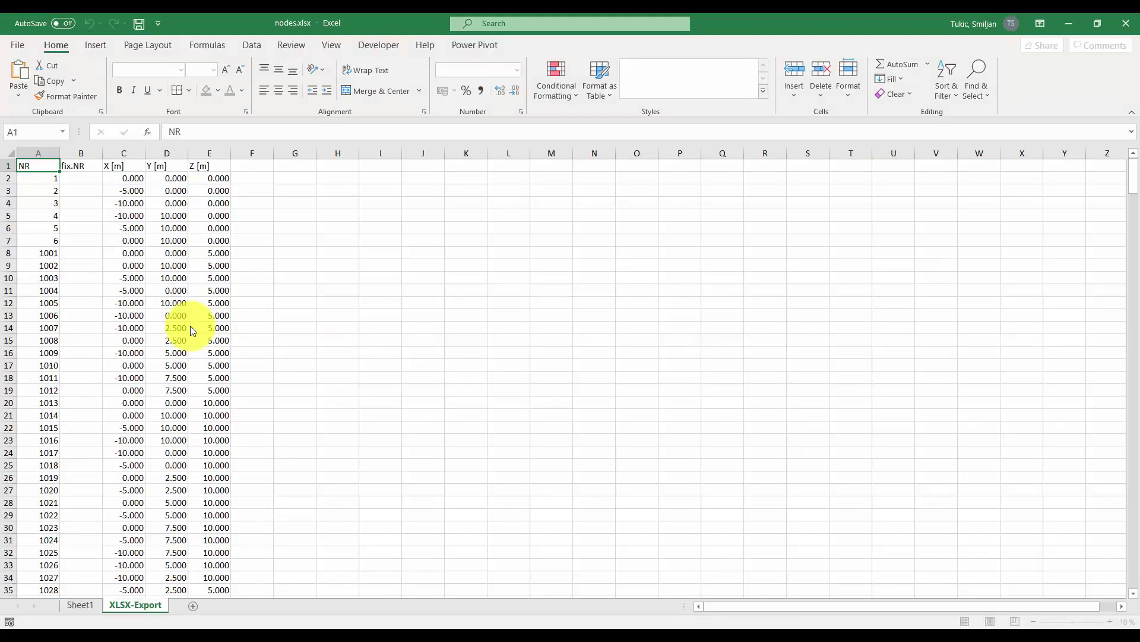
pyautogui.click(199, 313)
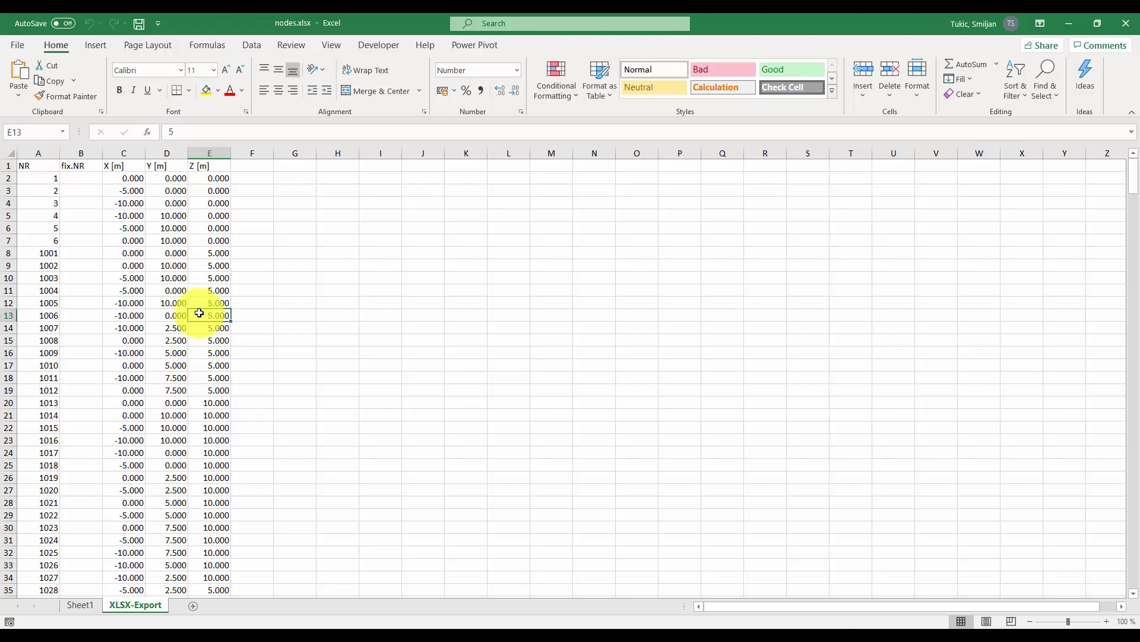
pyautogui.click(1070, 24)
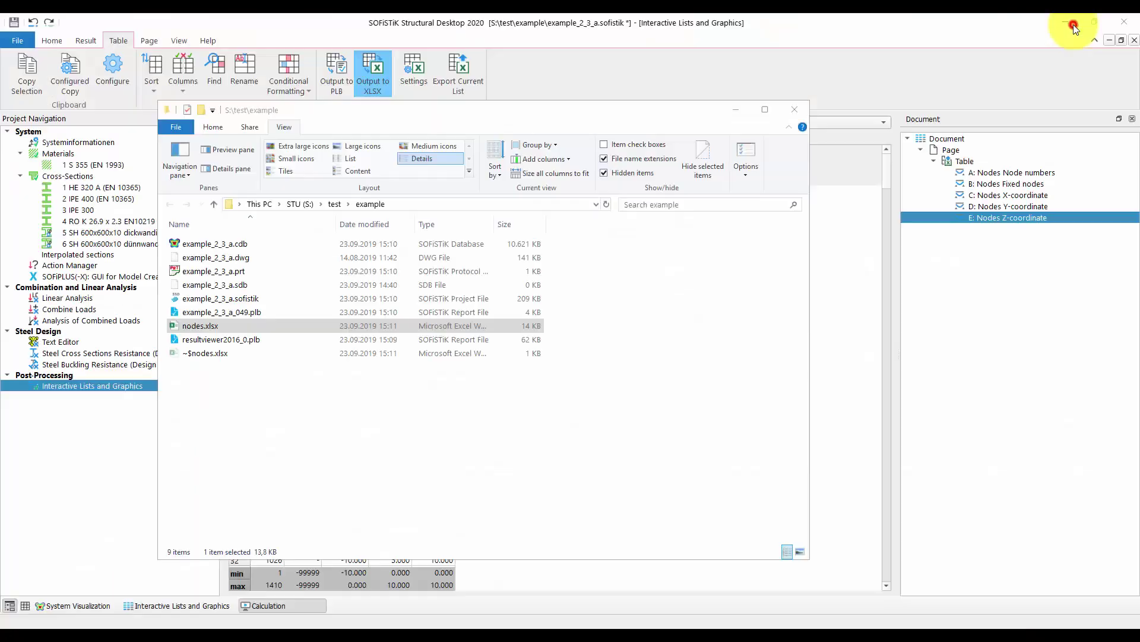
pyautogui.click(403, 109)
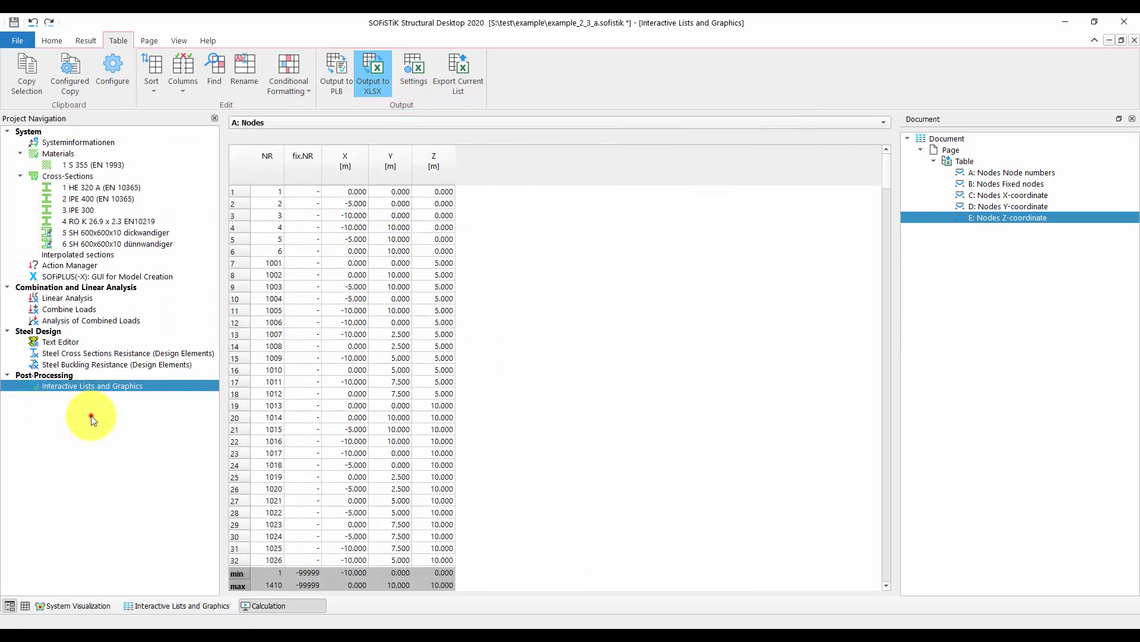
# - Open the Interactive Lists and Graphics task in the text editor to examine its XLSX export command
pyautogui.rightClick(82, 385)
pyautogui.click(117, 430)
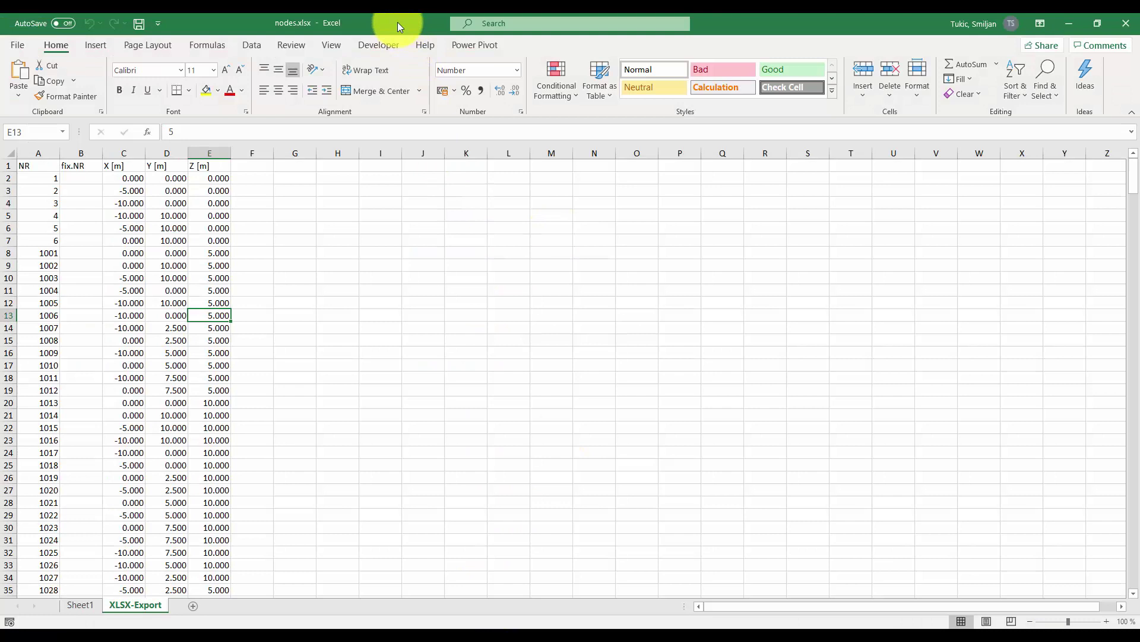
# - Try to recalculate the Interactive Lists and Graphics task while nodes.xlsx is open in Excel, and bring the calculation protocol into view
pyautogui.doubleClick(397, 23)
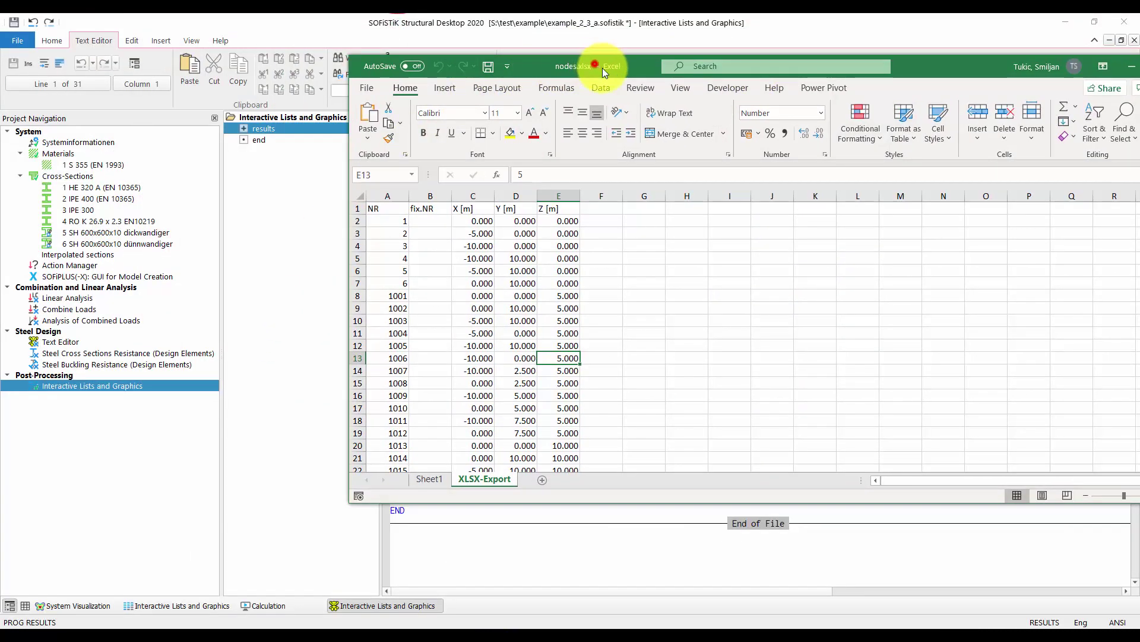
pyautogui.rightClick(123, 384)
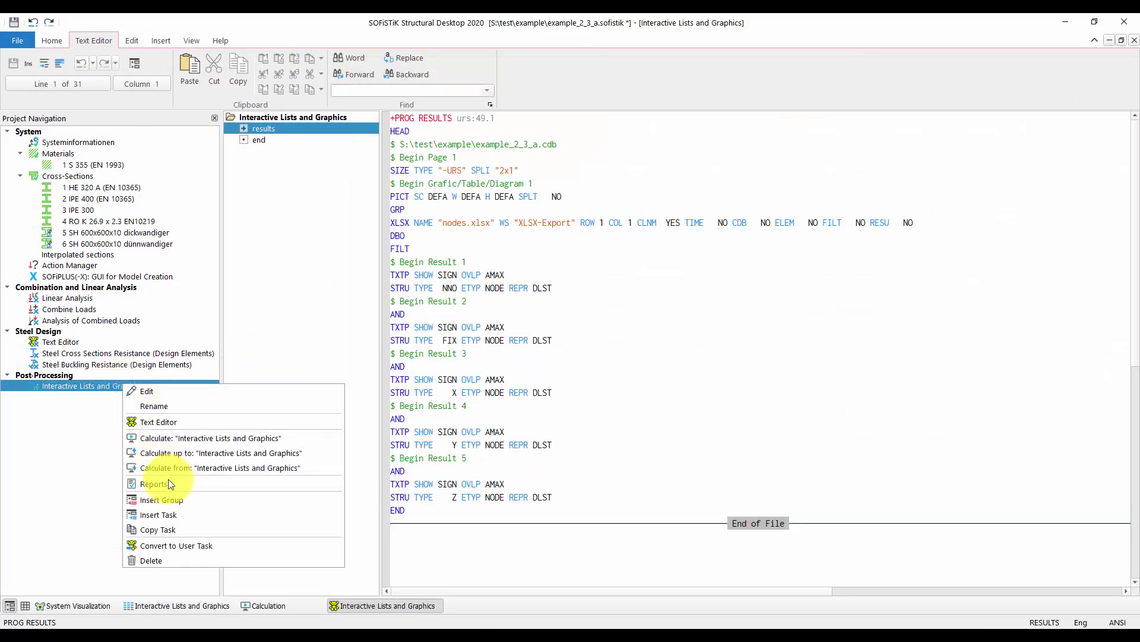
pyautogui.click(167, 442)
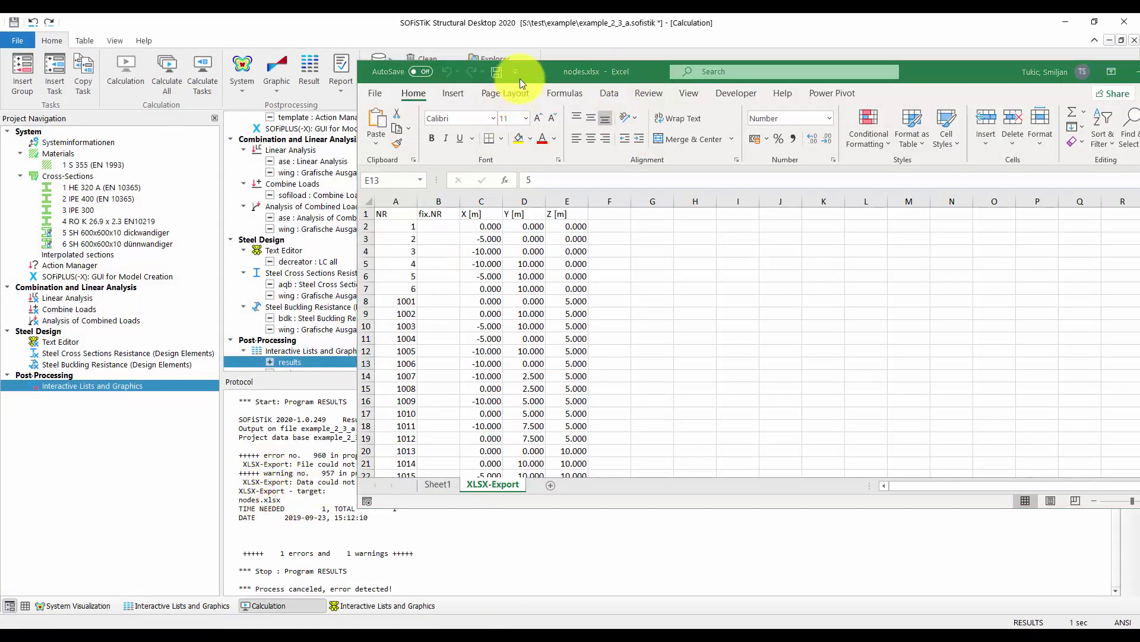
pyautogui.moveTo(519, 78); pyautogui.dragTo(754, 106)
pyautogui.click(389, 482)
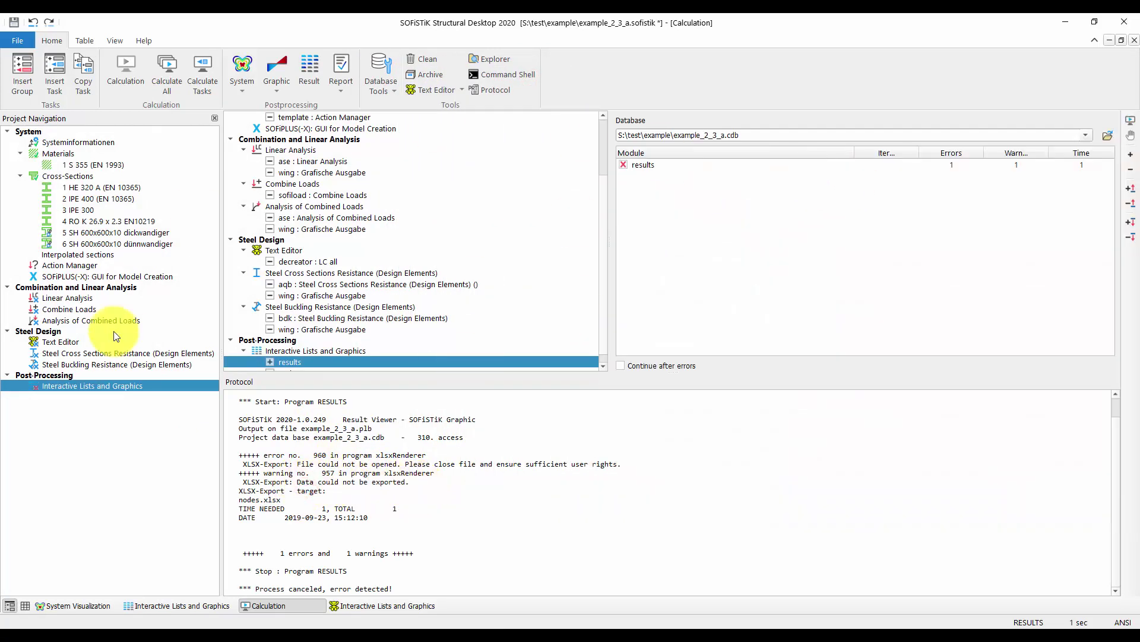
# - Try to export the current nodes list directly to nodes.xlsx while it is open in Excel, and examine the report protocol
pyautogui.doubleClick(97, 385)
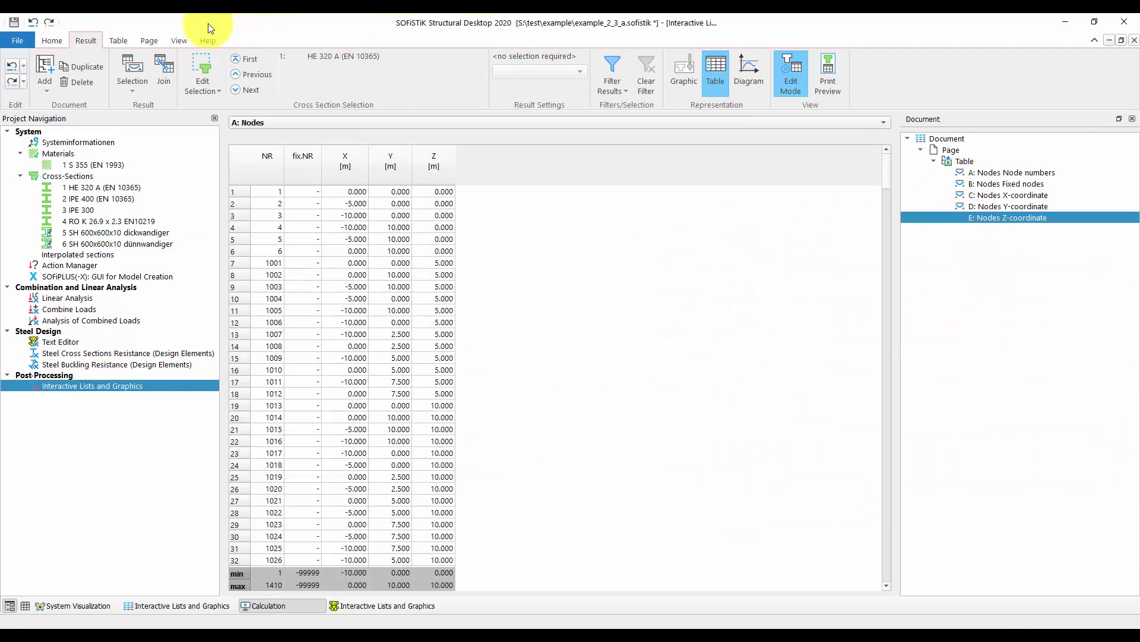
pyautogui.click(119, 39)
pyautogui.click(452, 71)
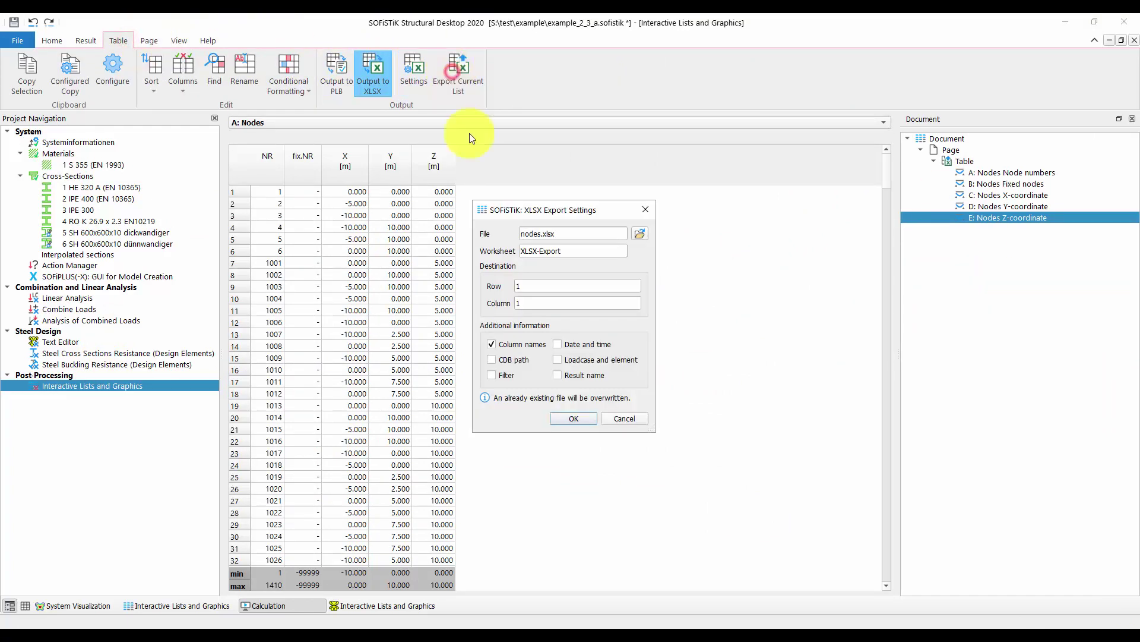
pyautogui.click(573, 418)
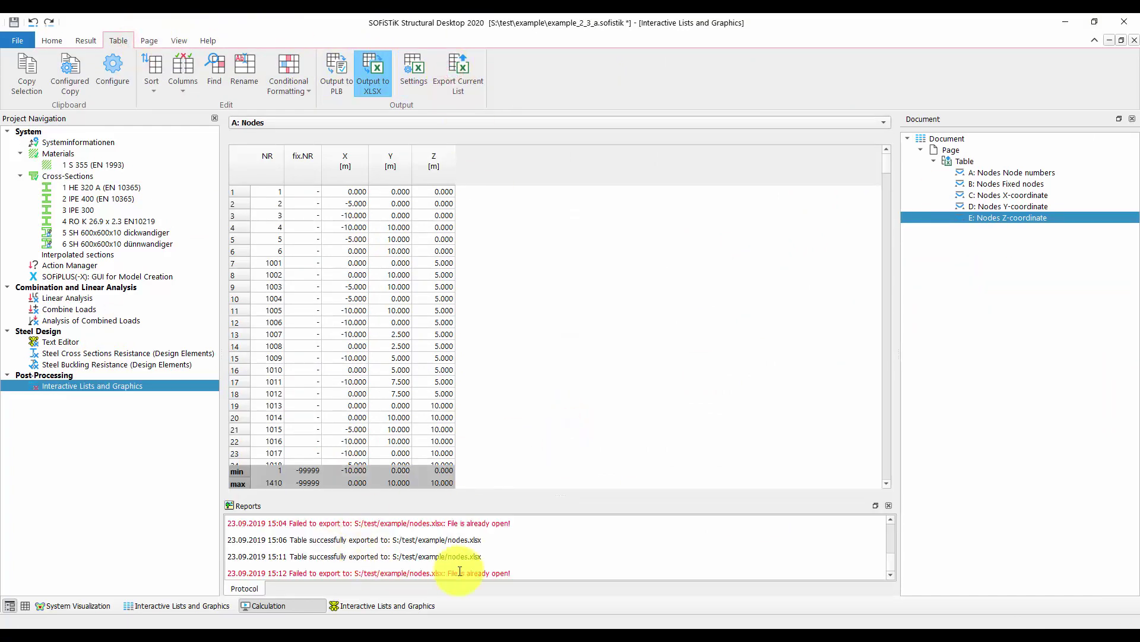
pyautogui.moveTo(534, 571); pyautogui.dragTo(453, 565)
pyautogui.click(481, 569)
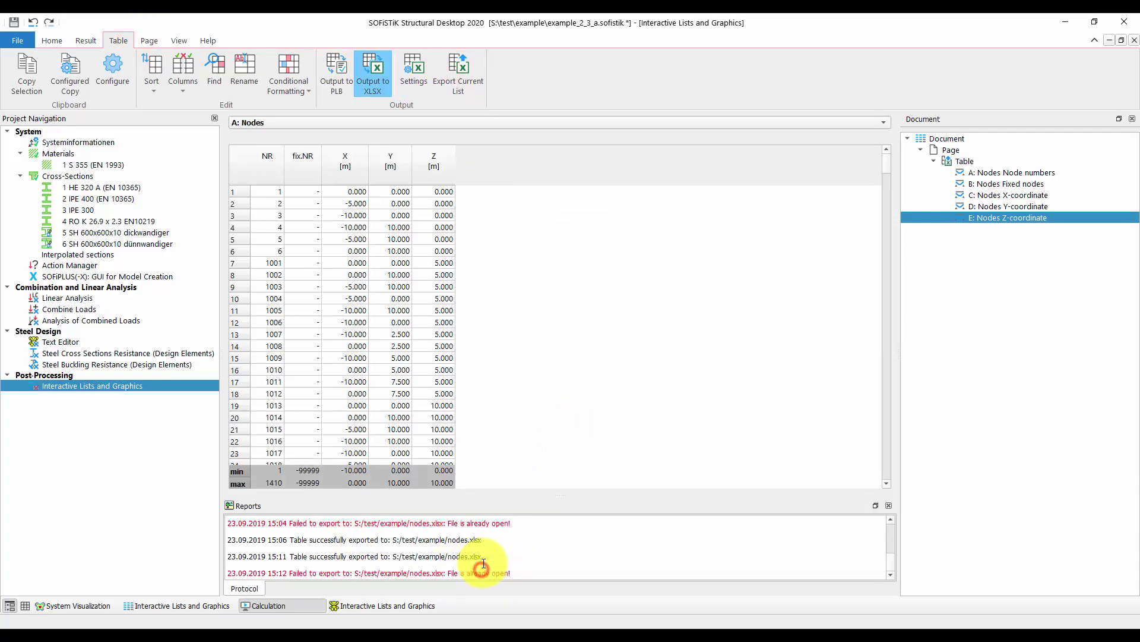
pyautogui.click(543, 366)
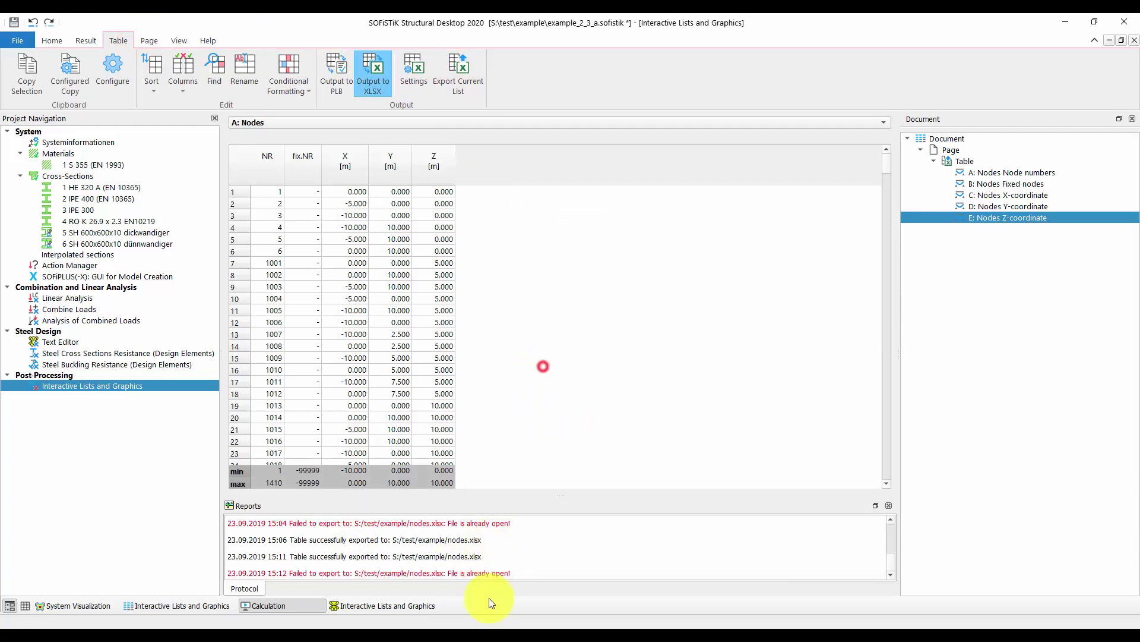
# - Switch to the nodes.xlsx workbook in Excel, move its window fully into view and close it
pyautogui.click(497, 639)
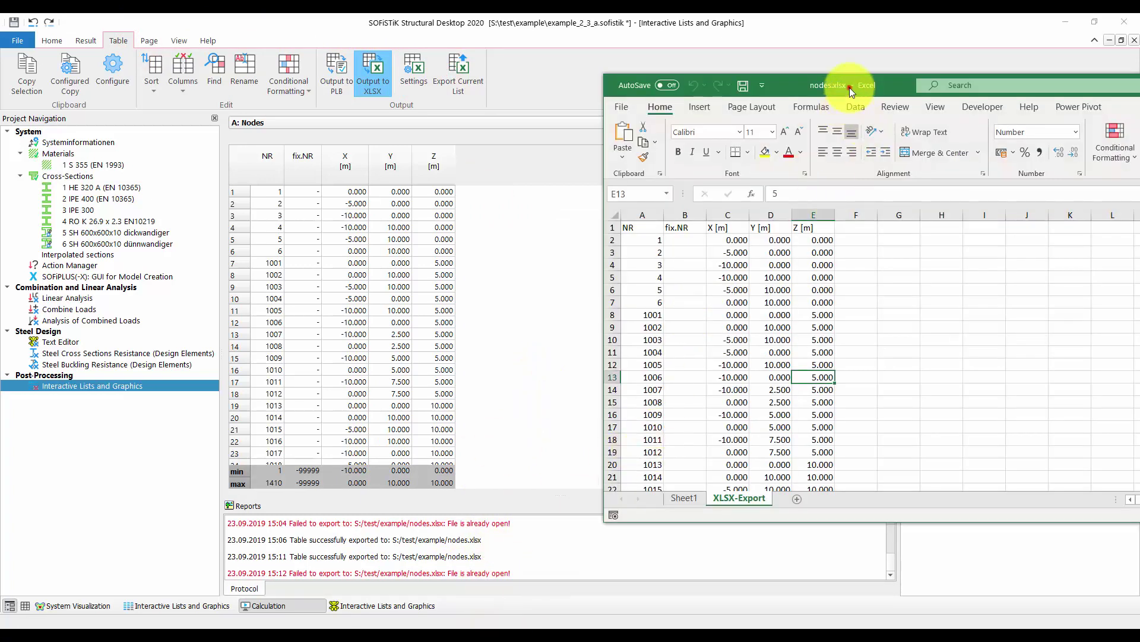
pyautogui.moveTo(850, 86); pyautogui.dragTo(624, 90)
pyautogui.moveTo(989, 90); pyautogui.dragTo(802, 91)
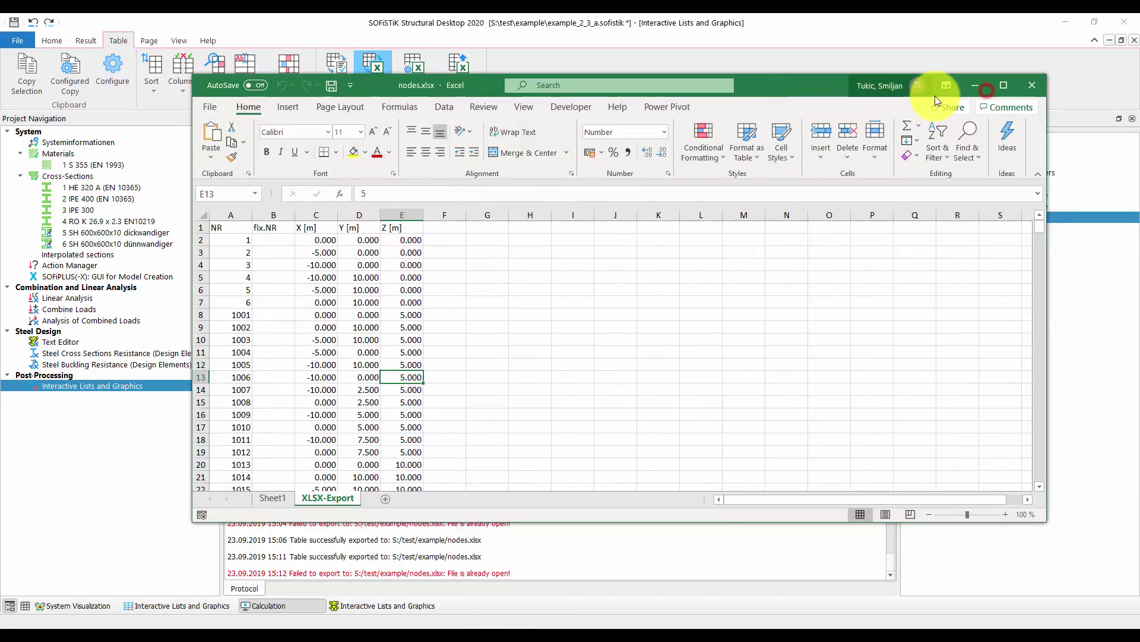
pyautogui.click(1032, 88)
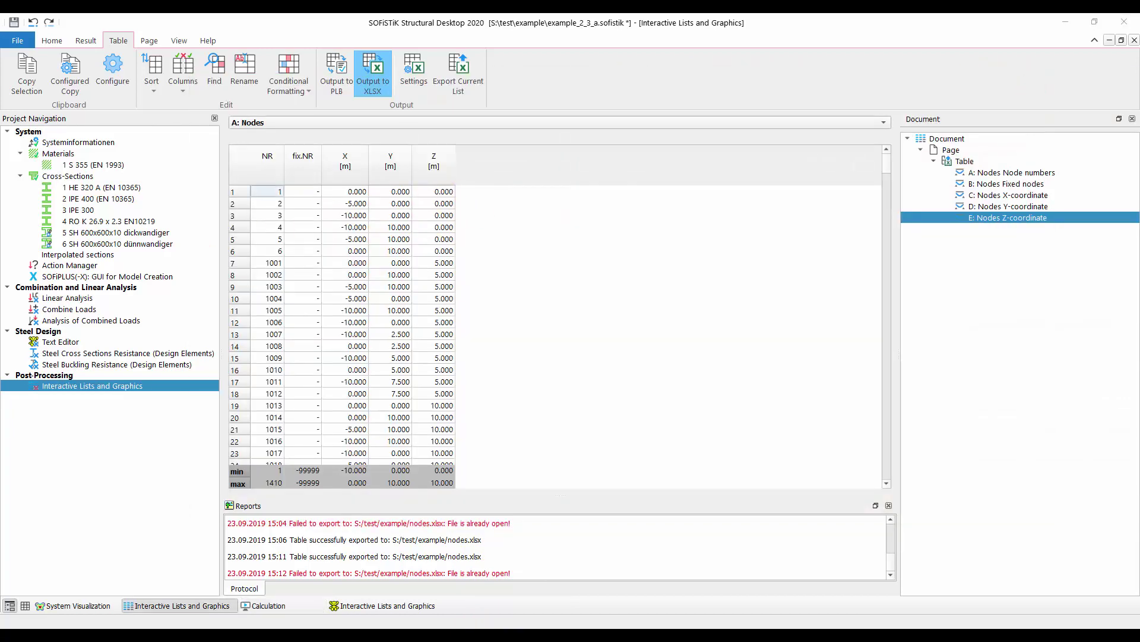
# - Create a new Excel worksheet file named master.xlsx in the example folder and open it in Excel
pyautogui.hotkey('alt', 'Tab')
pyautogui.click(265, 335)
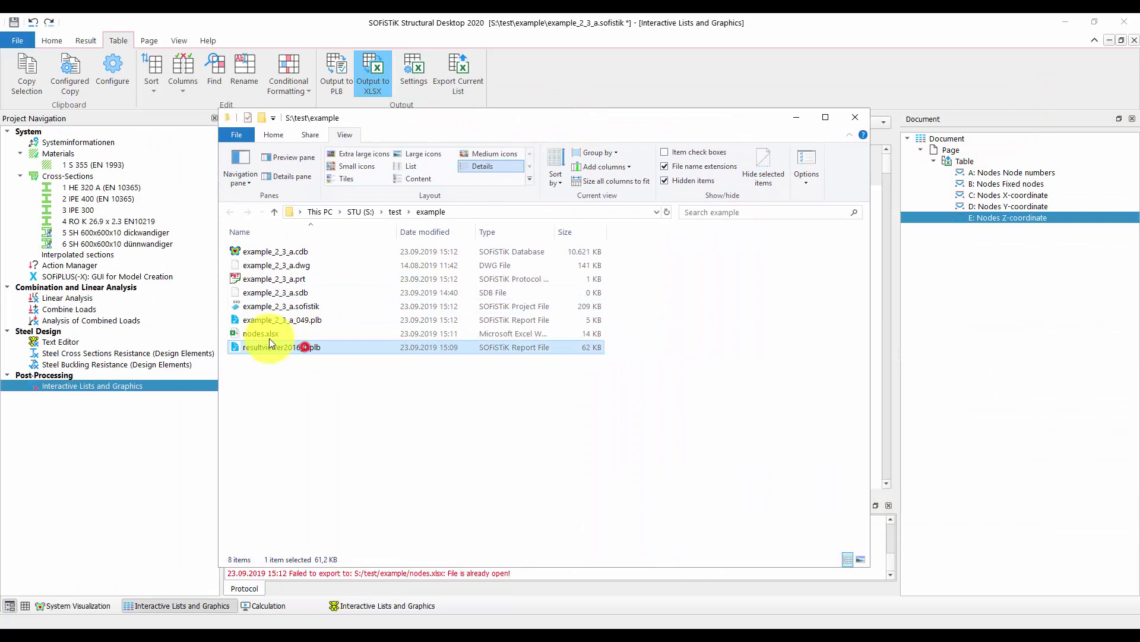
pyautogui.rightClick(277, 376)
pyautogui.click(355, 346)
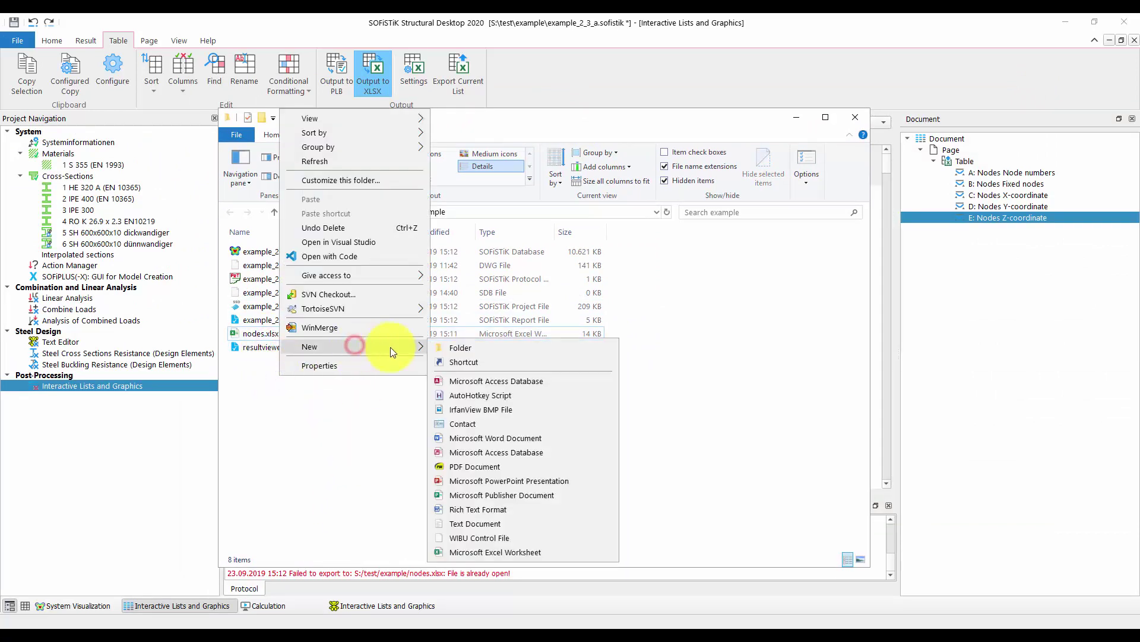
pyautogui.click(469, 551)
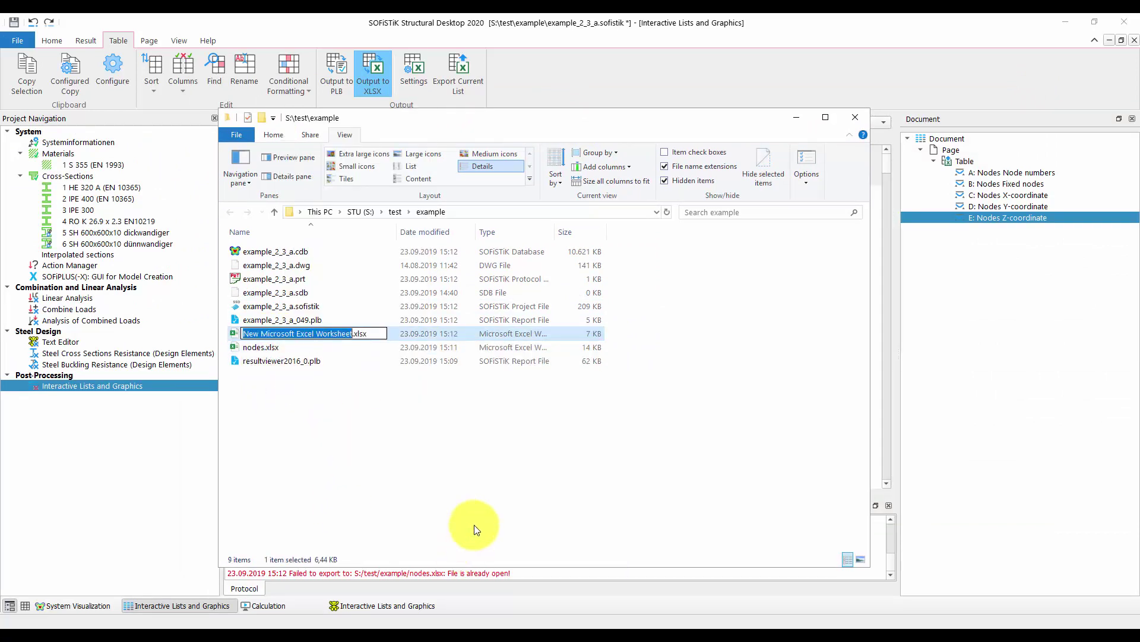
pyautogui.write('master')
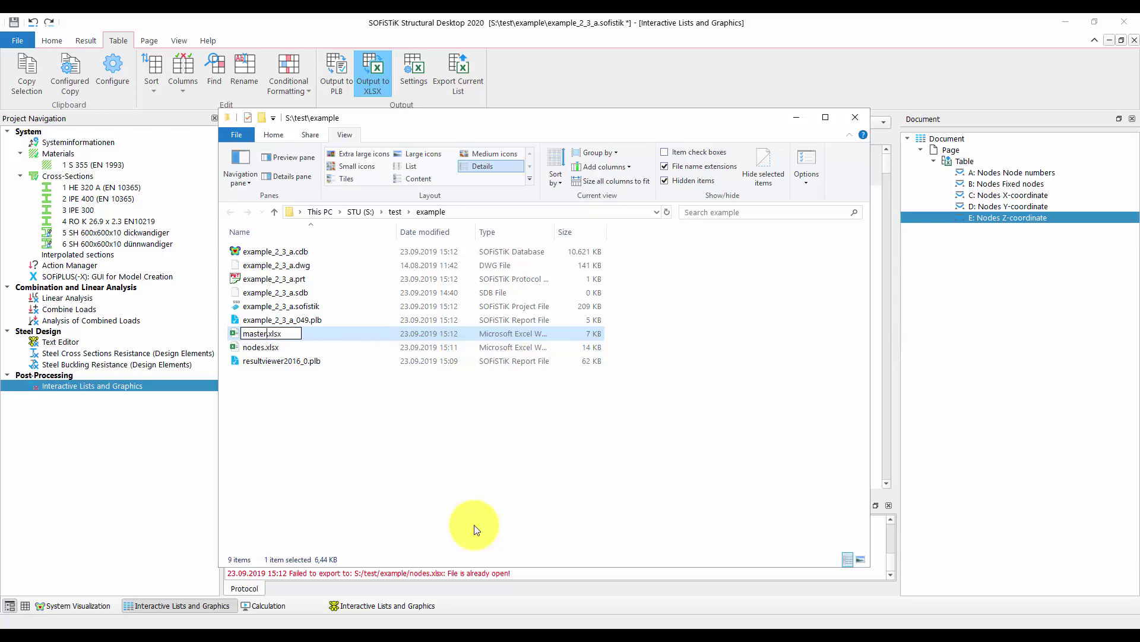
pyautogui.press('Return')
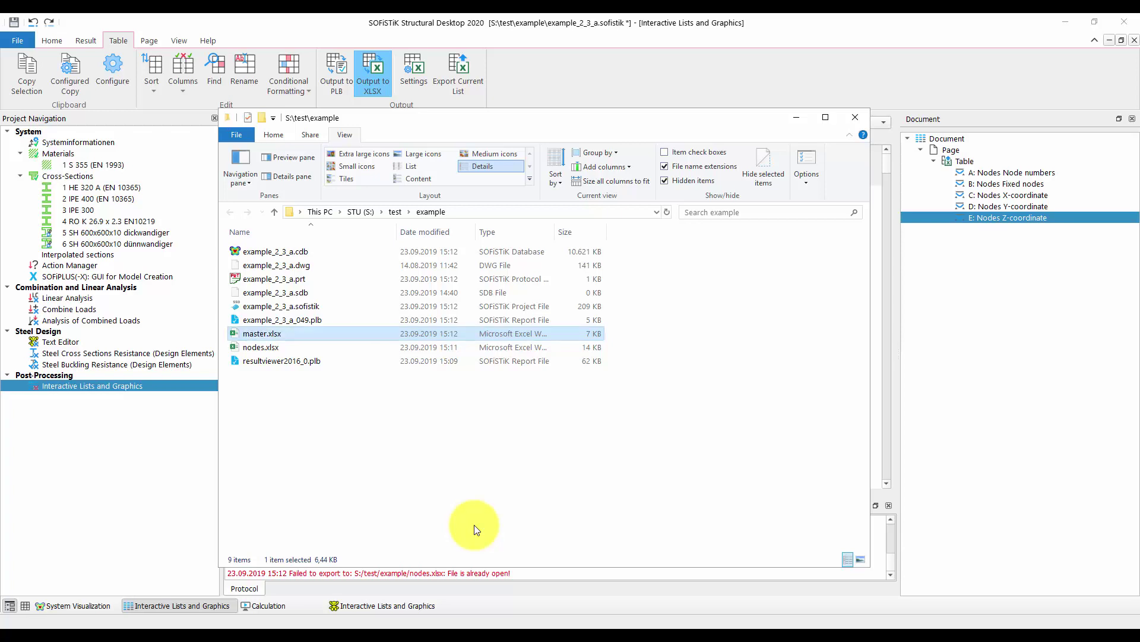
pyautogui.doubleClick(287, 333)
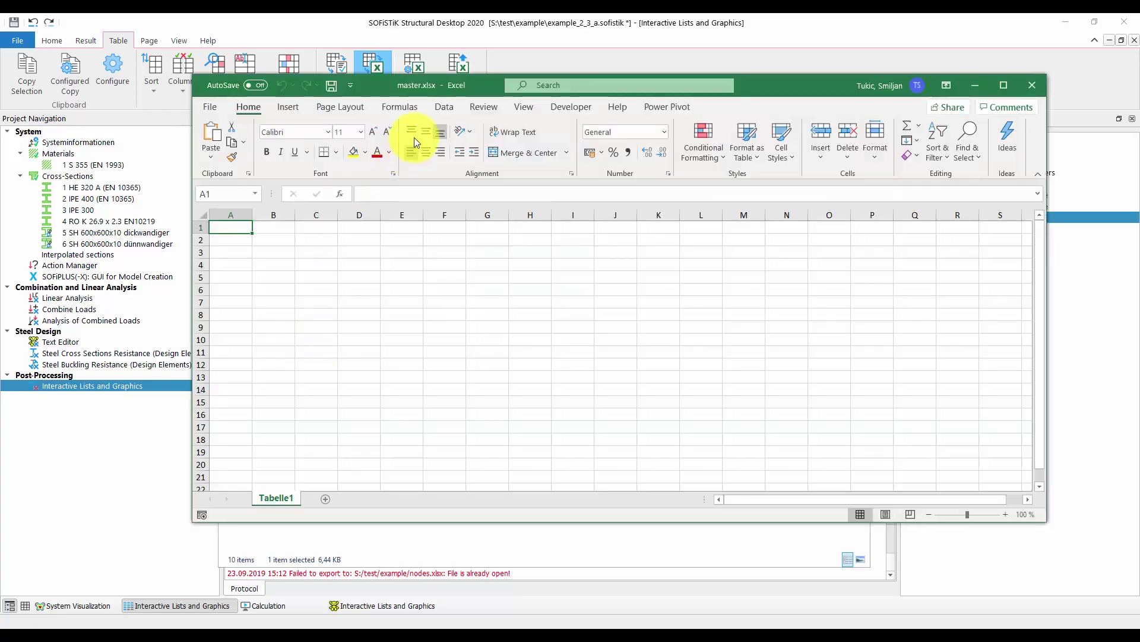
# - Copy the example folder's path from File Explorer and return to the master.xlsx workbook
pyautogui.click(444, 108)
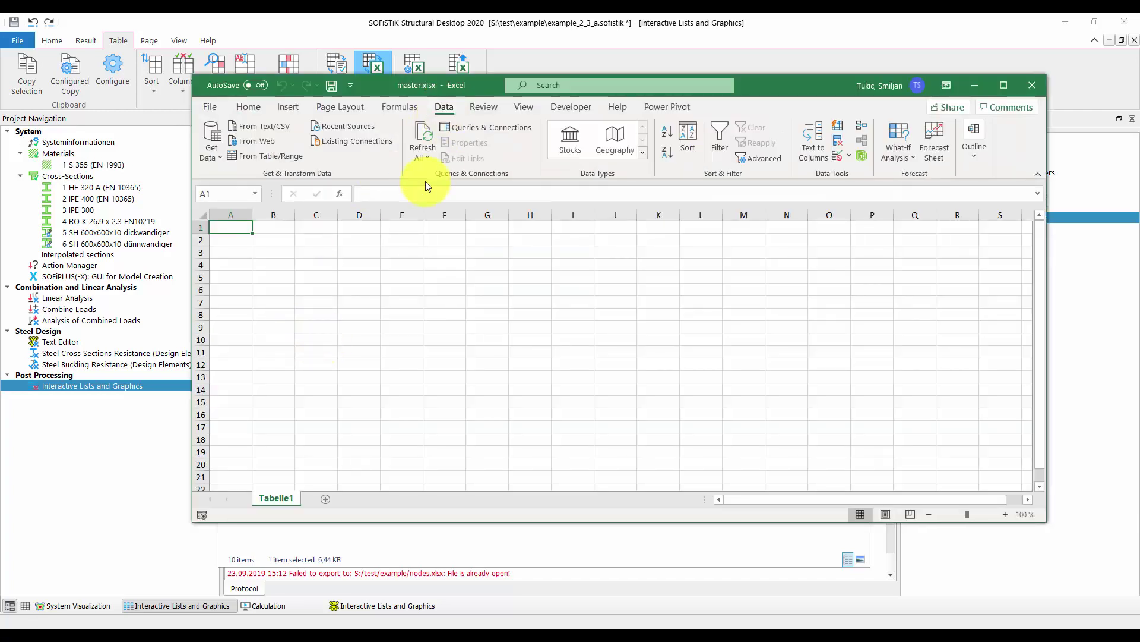
pyautogui.click(429, 606)
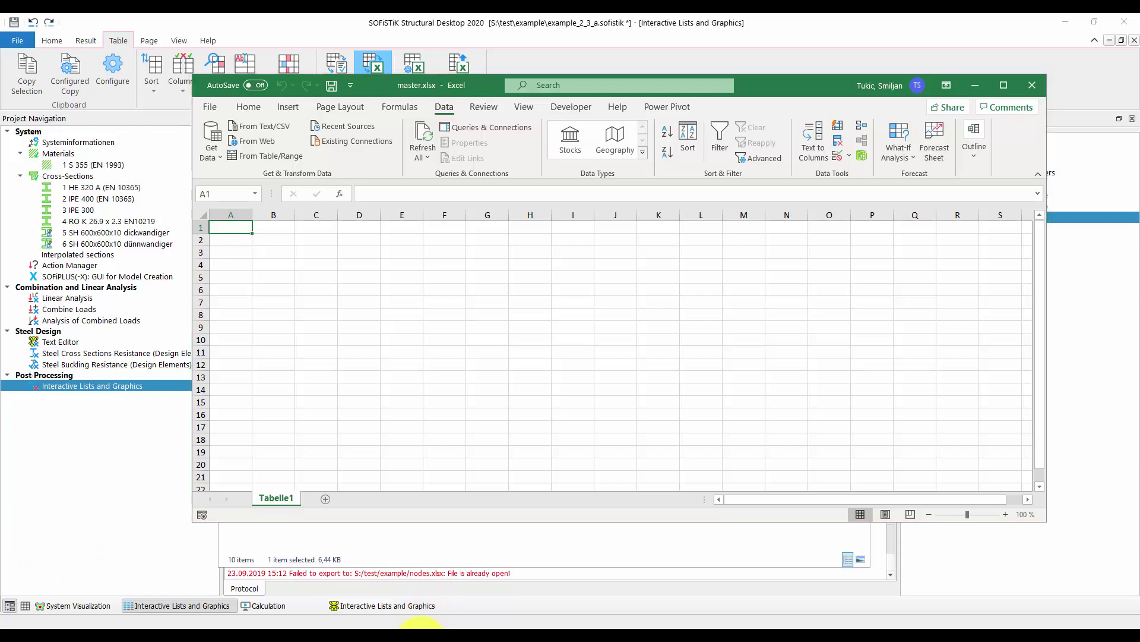
pyautogui.click(481, 213)
pyautogui.hotkey('ctrl', 'c')
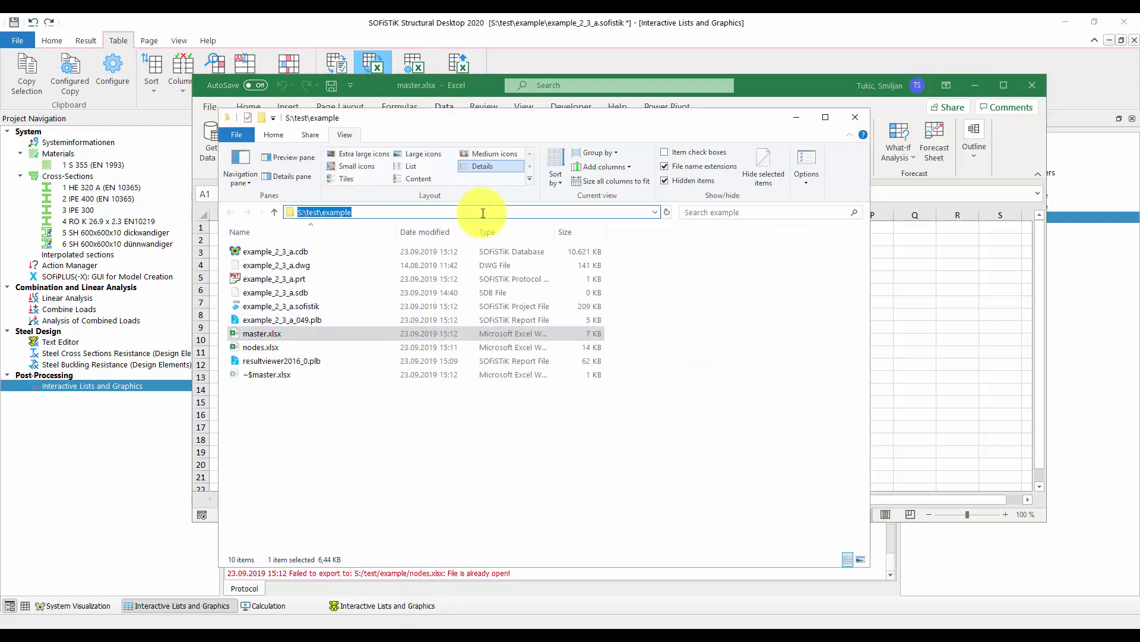
pyautogui.click(942, 323)
# - Start a data import from a workbook, go to the copied folder path and choose nodes.xlsx as the source
pyautogui.click(205, 158)
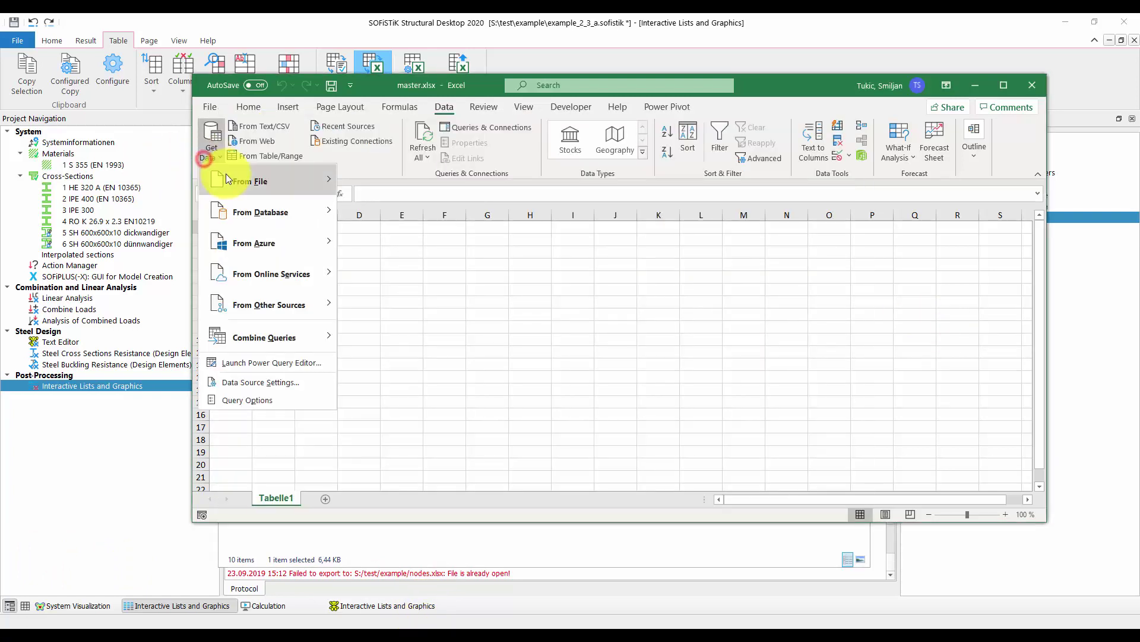
pyautogui.moveTo(238, 182)
pyautogui.click(390, 186)
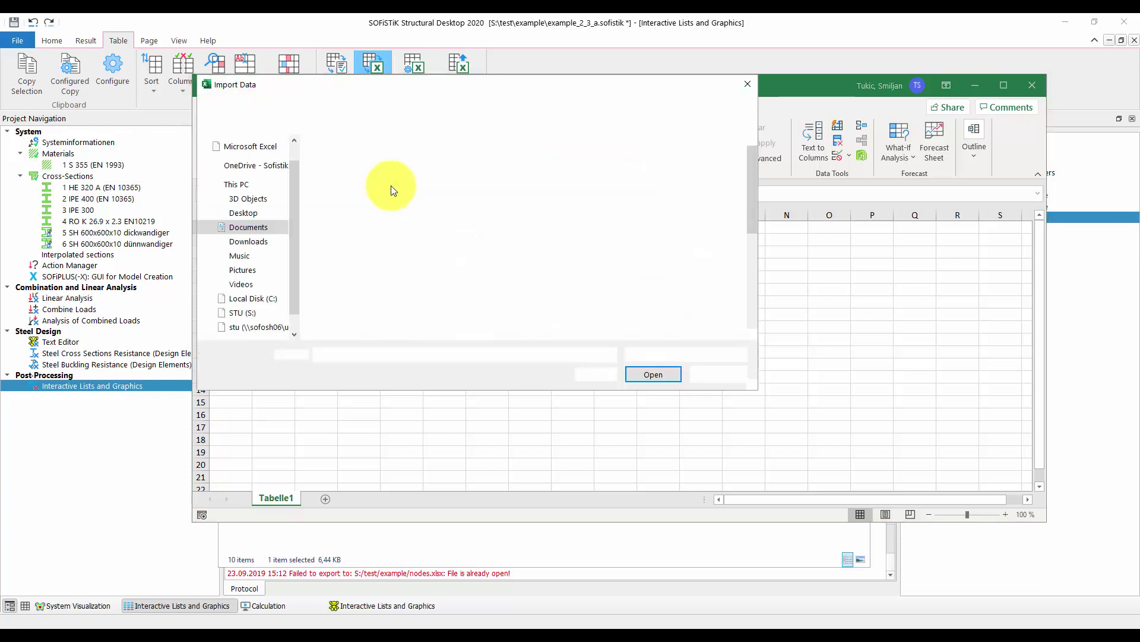
pyautogui.click(418, 102)
pyautogui.hotkey('ctrl', 'v')
pyautogui.press('Return')
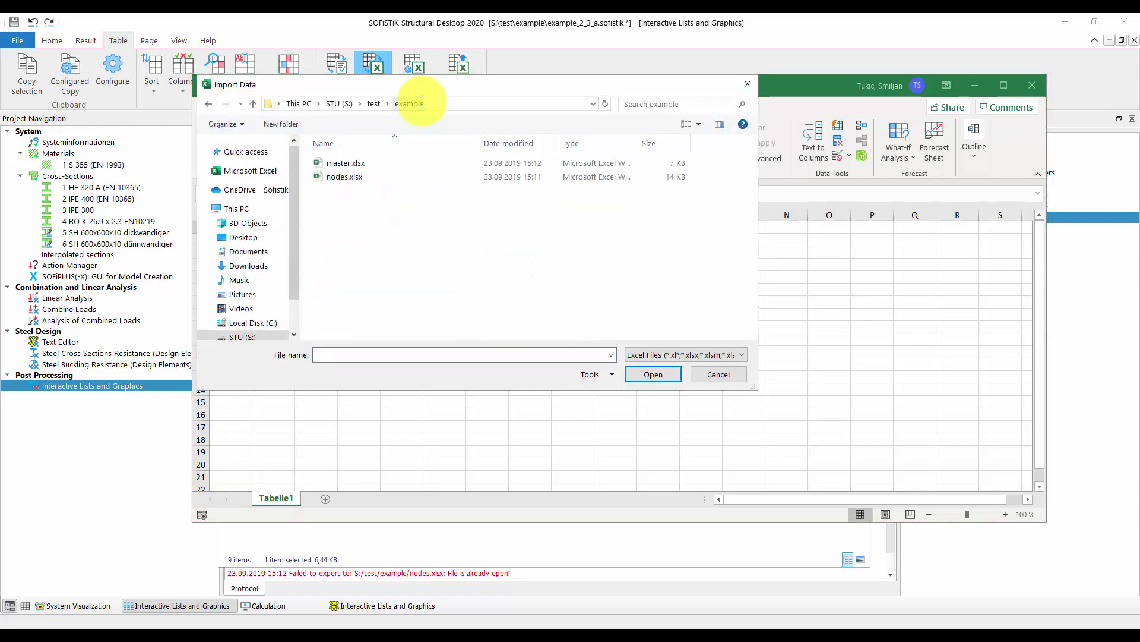
pyautogui.click(345, 176)
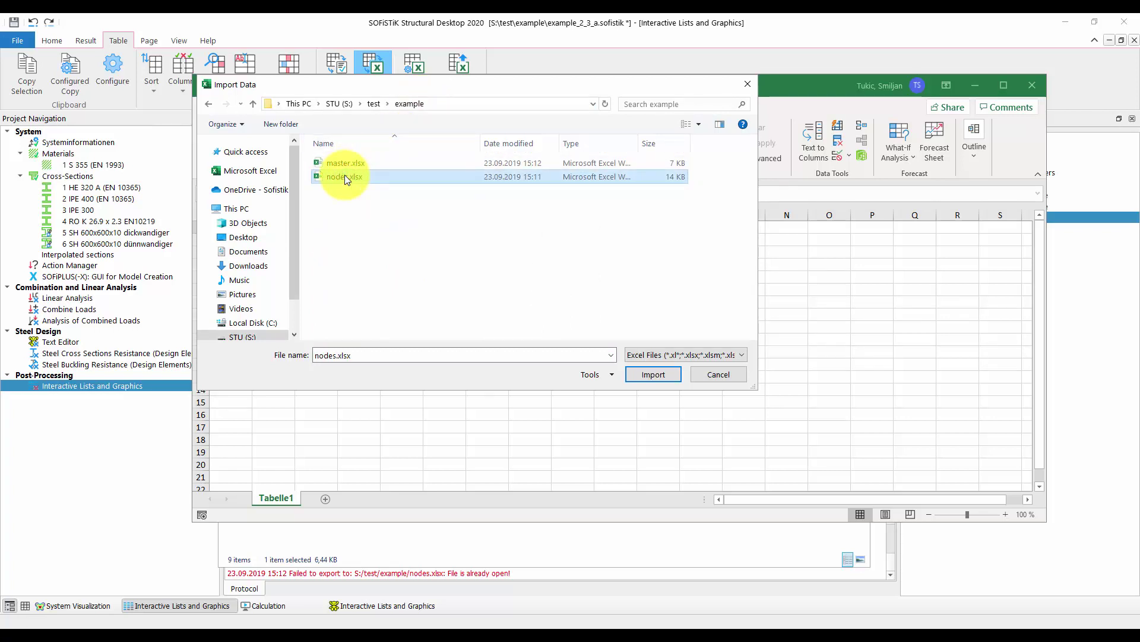
pyautogui.click(648, 376)
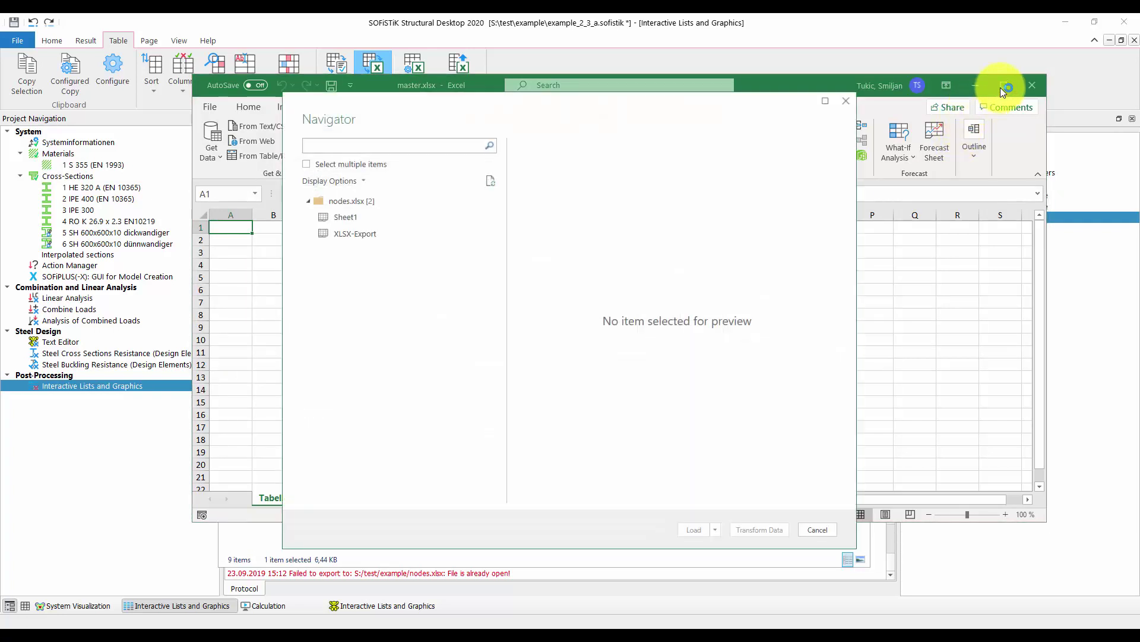
# - Load the XLSX-Export sheet as a table into a new worksheet and maximize the Excel window
pyautogui.click(333, 231)
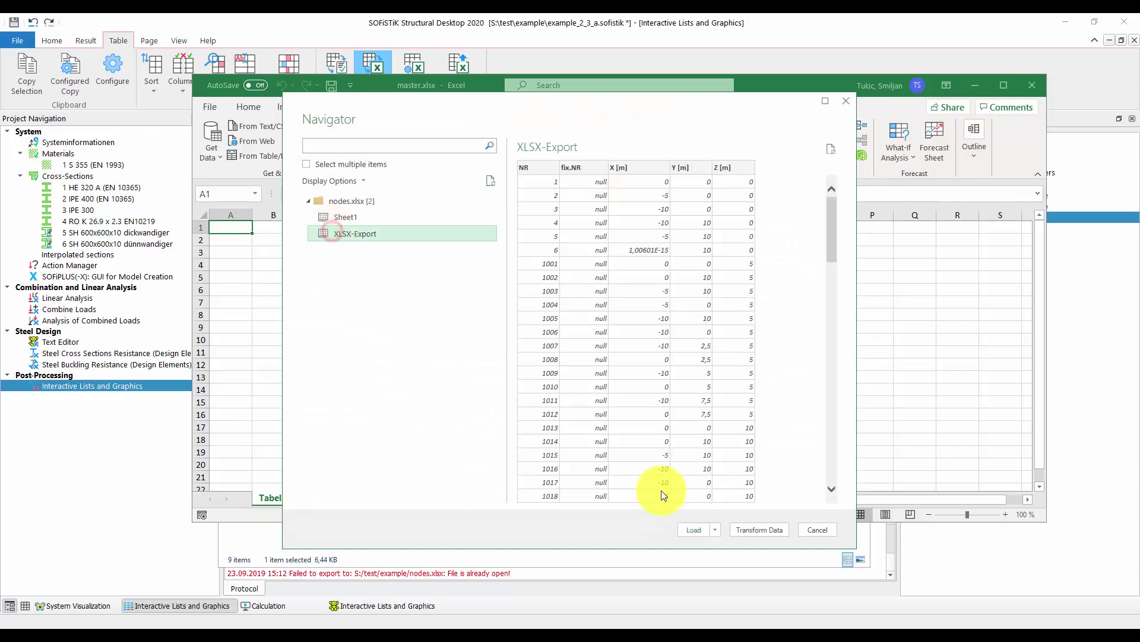
pyautogui.click(715, 530)
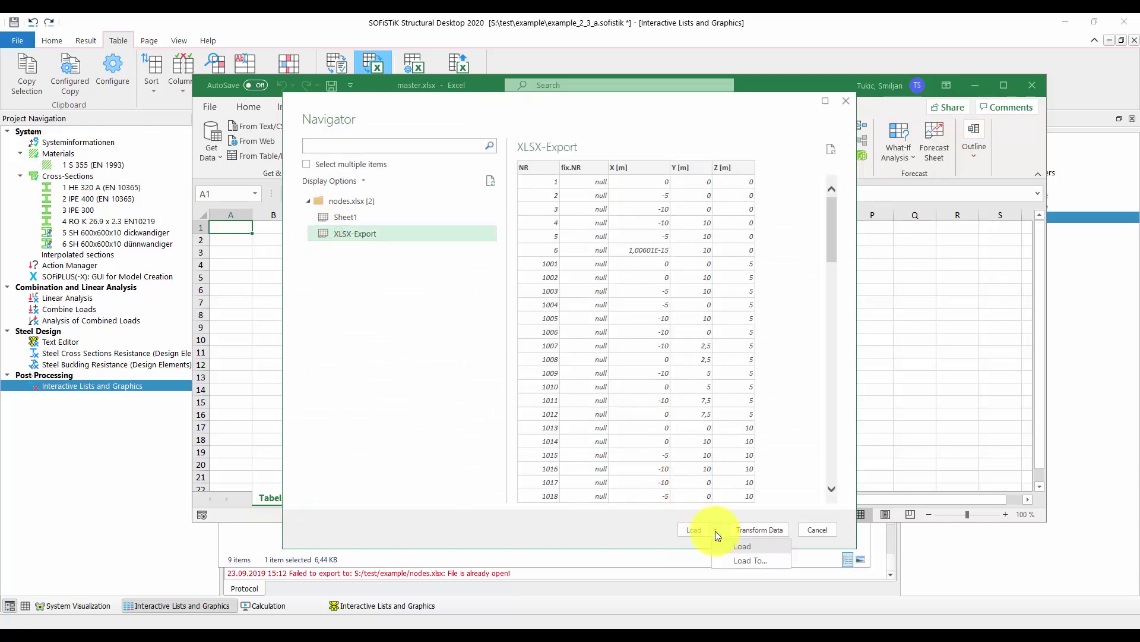
pyautogui.click(739, 561)
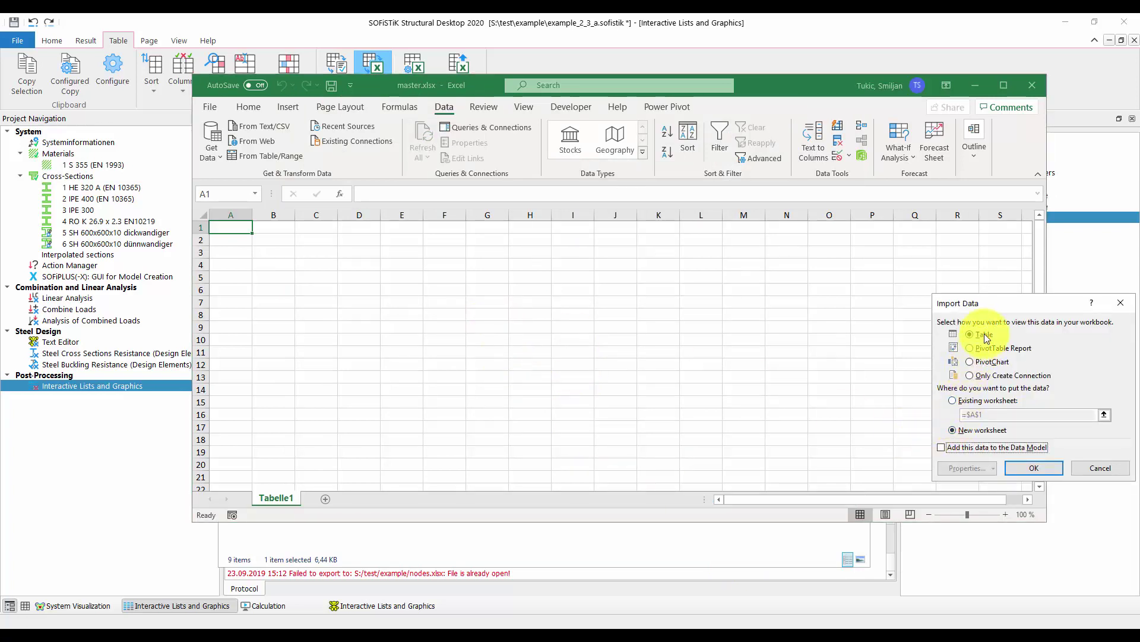
pyautogui.click(1023, 463)
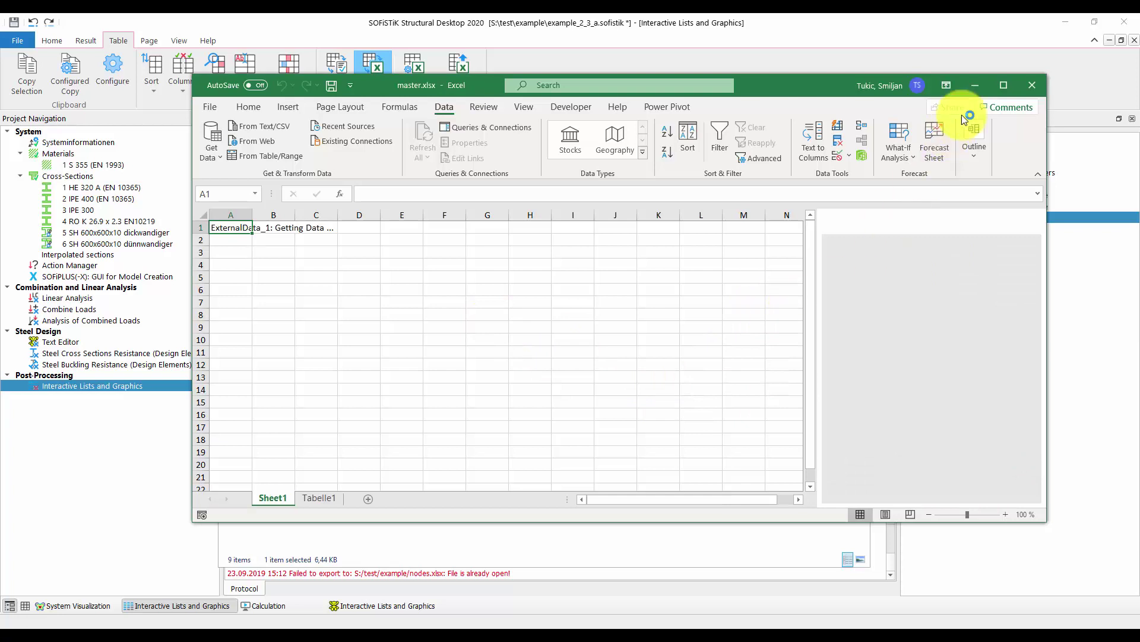
pyautogui.click(1003, 85)
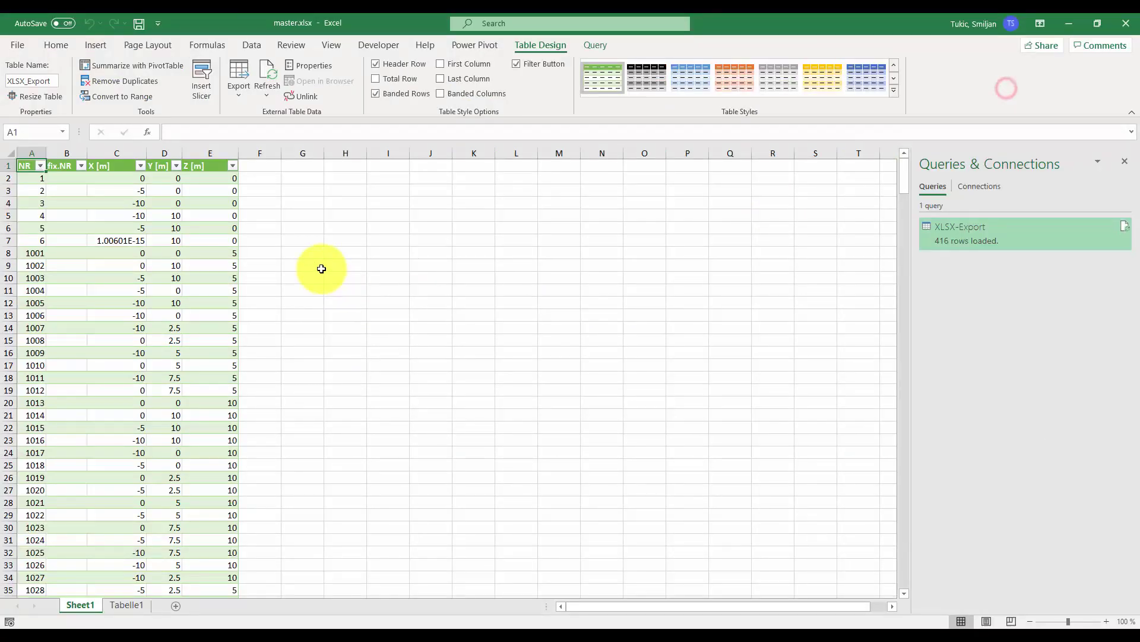
# - Look through the imported nodes table on Sheet1 and refresh its data from the source file
pyautogui.click(191, 272)
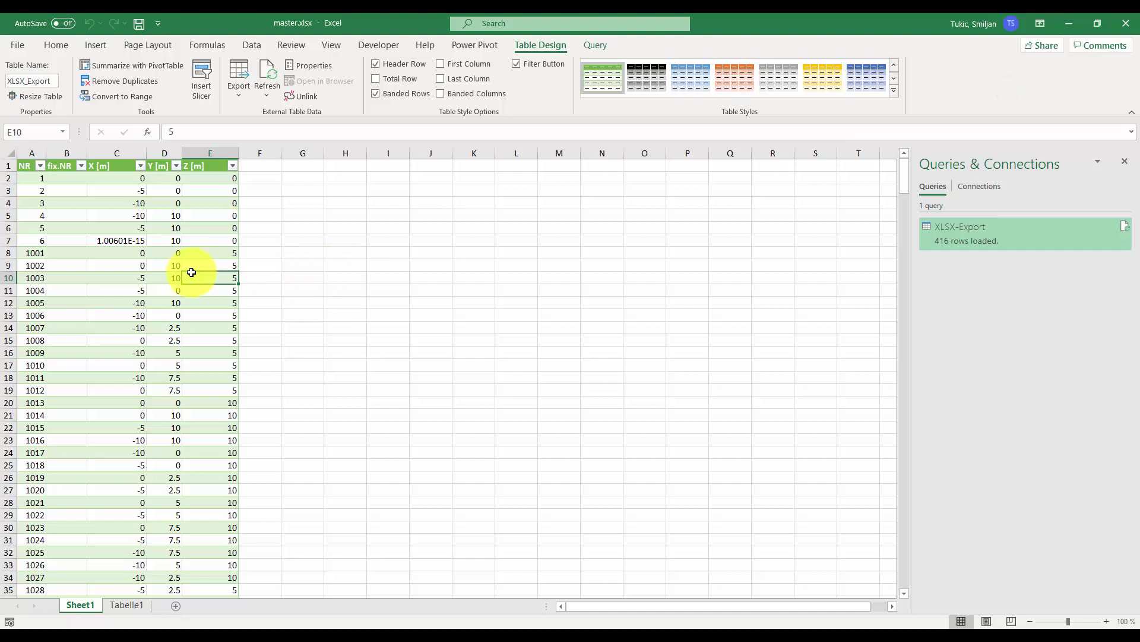
pyautogui.scroll(-2, 191, 274)
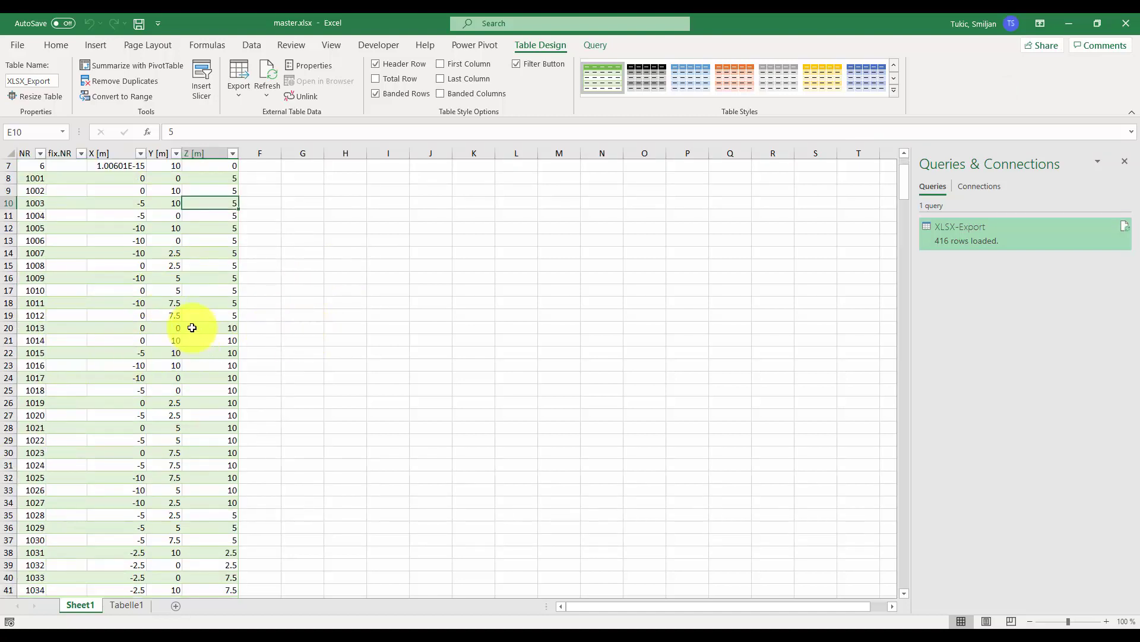
pyautogui.rightClick(168, 304)
pyautogui.click(204, 380)
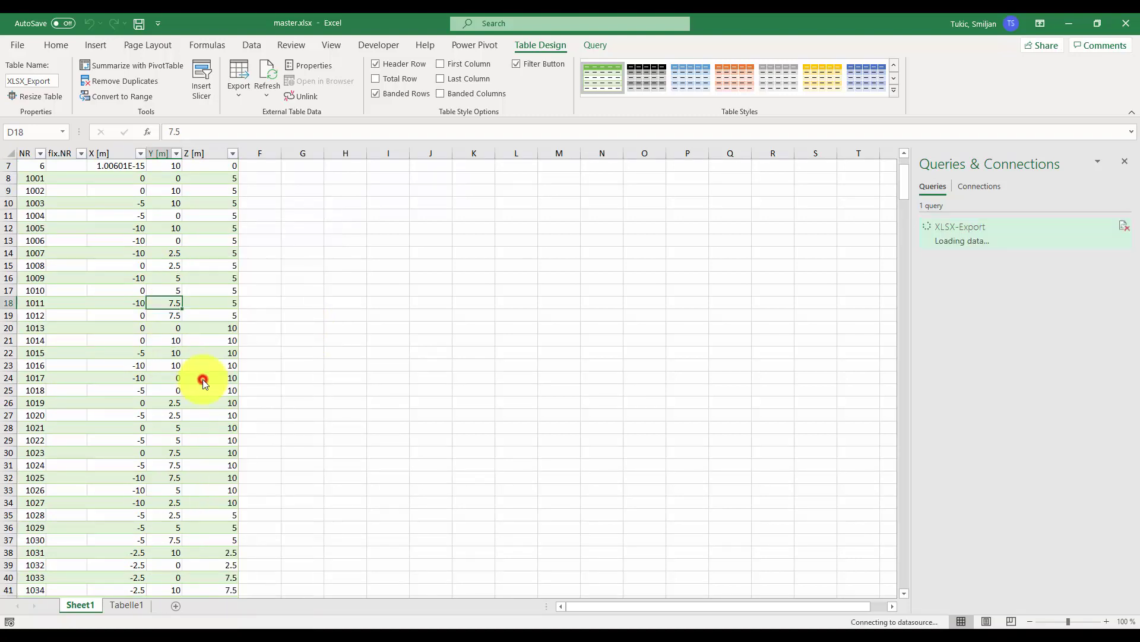